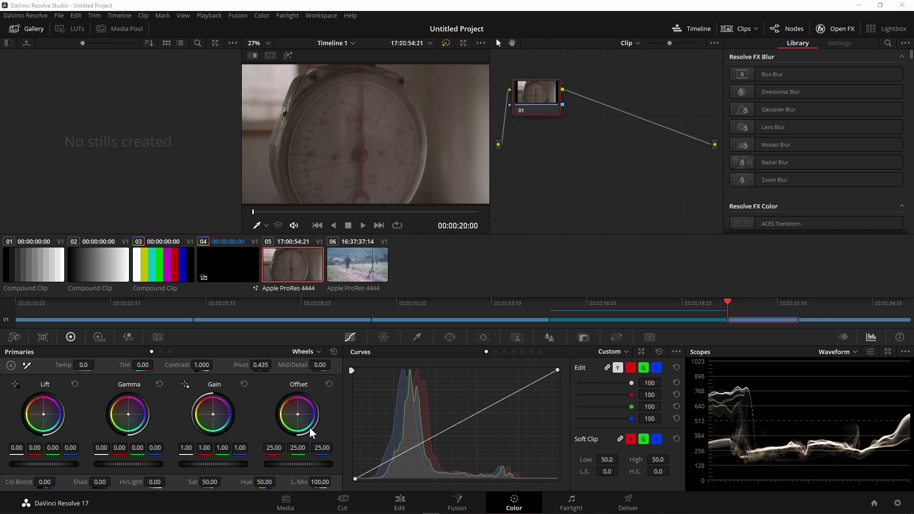
In the Edit workspace, step through the clips: grey step chart, gradient, colour bars, Fusion composition, scale close-up, man and dog
click(407, 502)
click(124, 302)
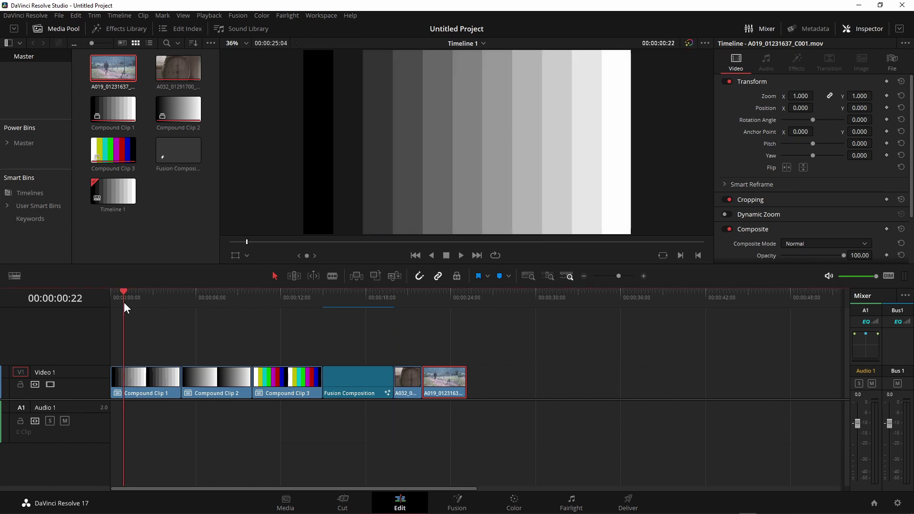
click(237, 305)
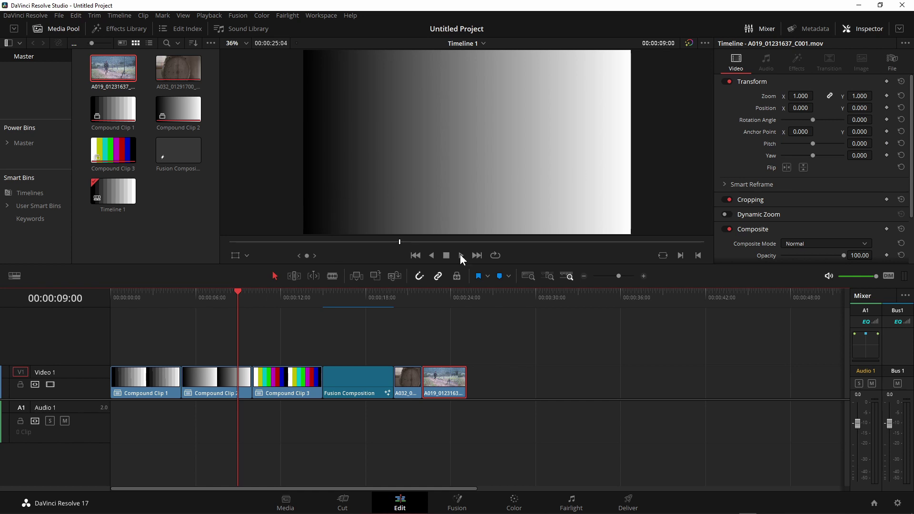
click(285, 299)
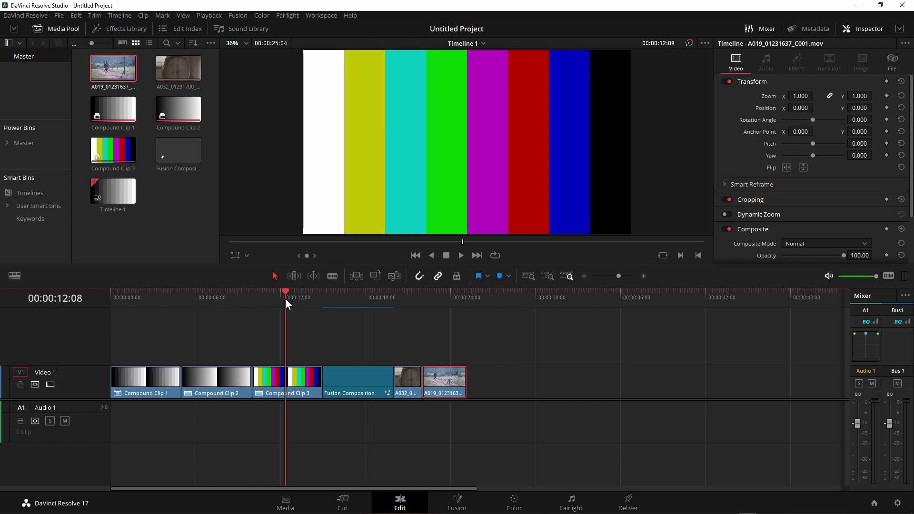
click(357, 302)
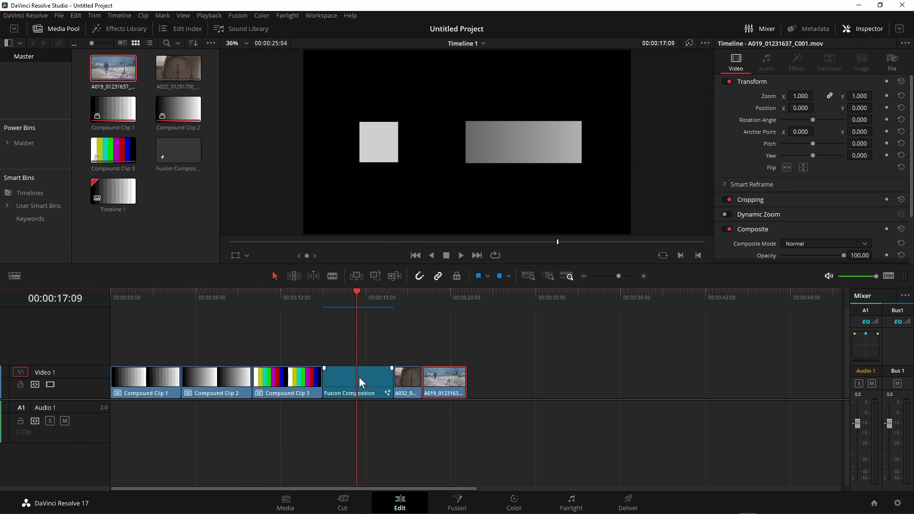
click(407, 301)
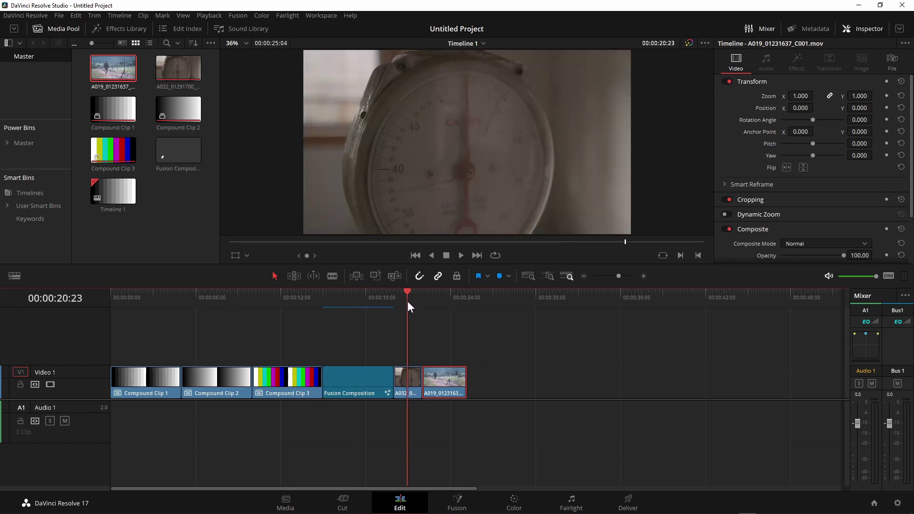
click(440, 297)
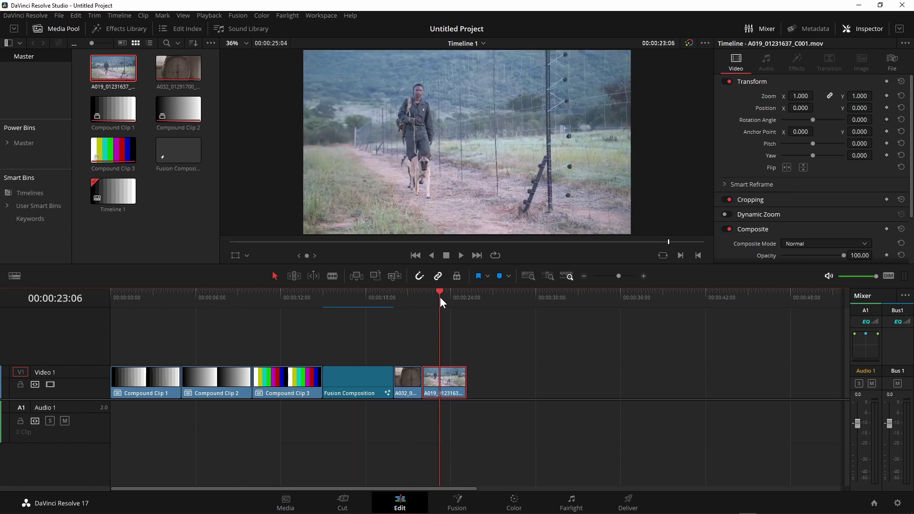
Return to the scale close-up clip and scrub to its start on the Color page
click(407, 298)
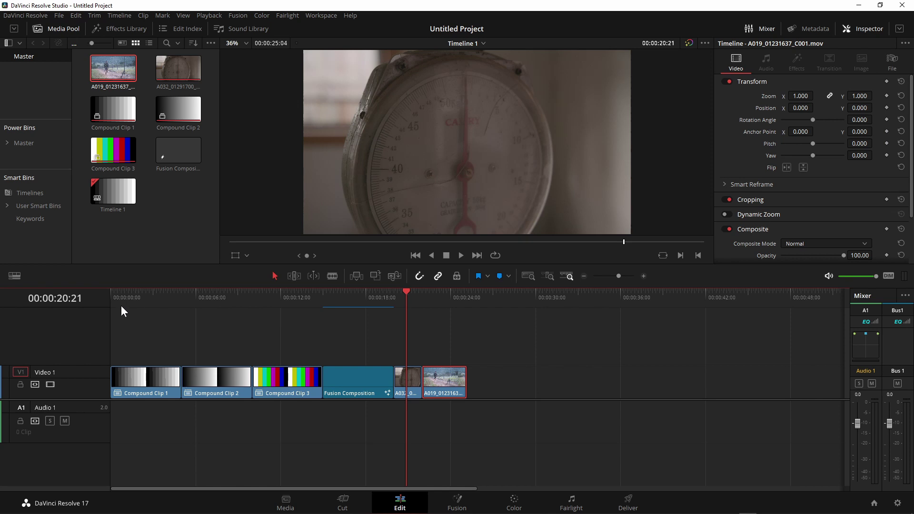
click(516, 505)
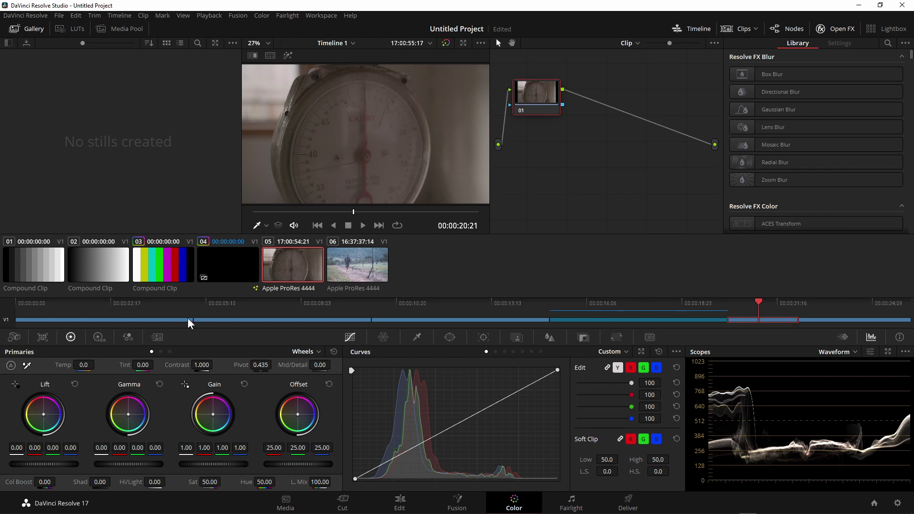
drag(759, 303, 53, 314)
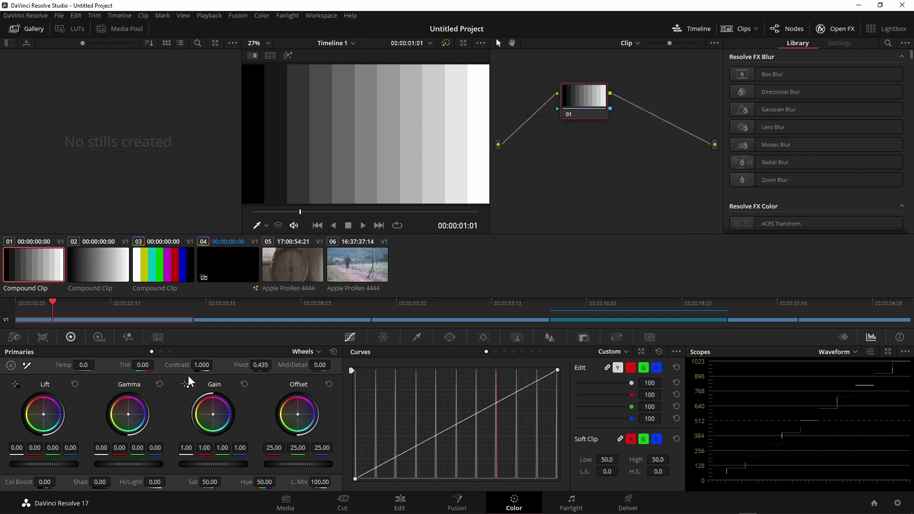
Load clip 02, the gradient, and reposition its node 01 in the node graph
click(84, 268)
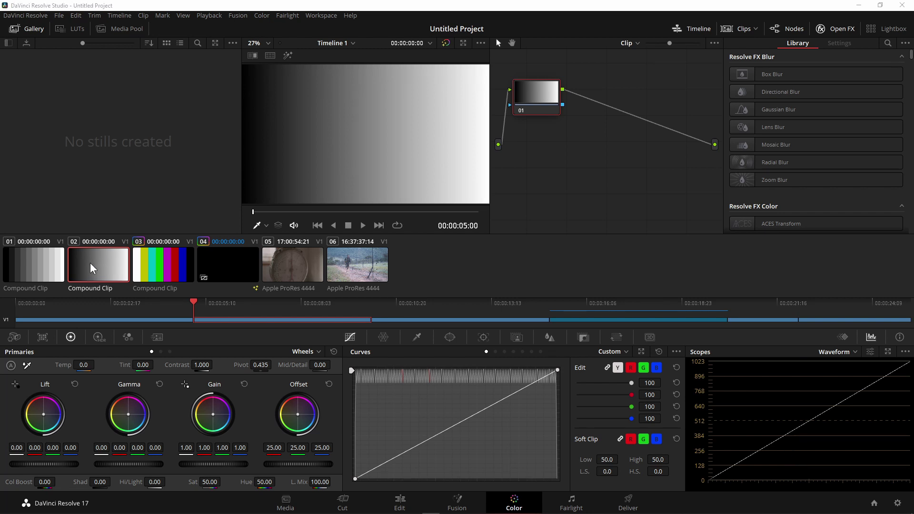
drag(536, 96, 567, 108)
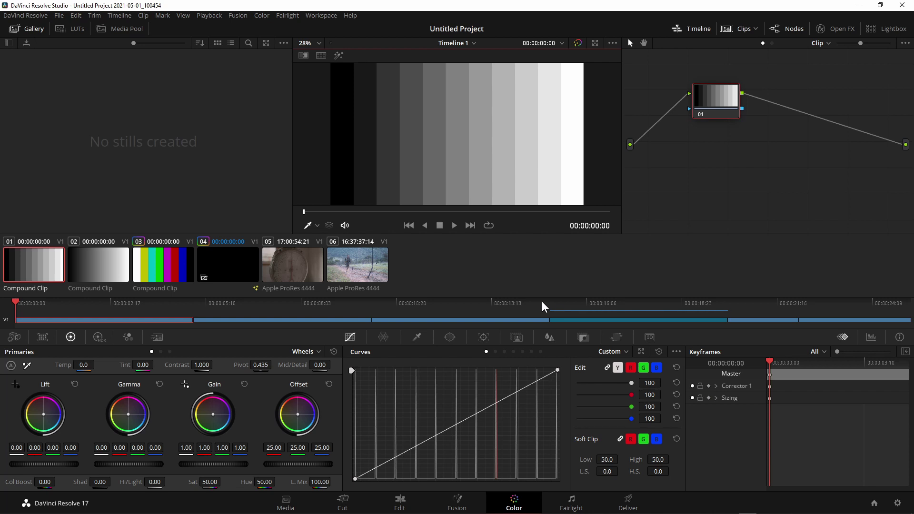
Restore the scopes, switch from Parade to Waveform, and load the gradient clip
click(870, 338)
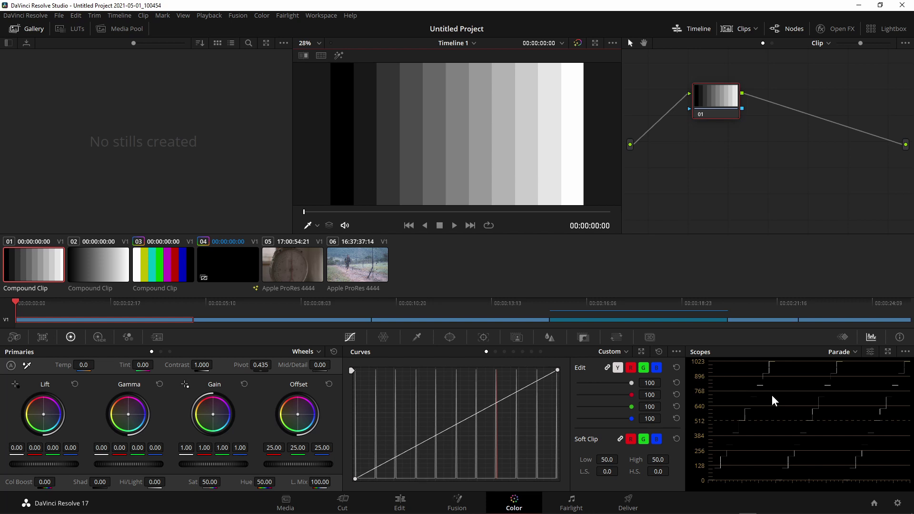
click(855, 352)
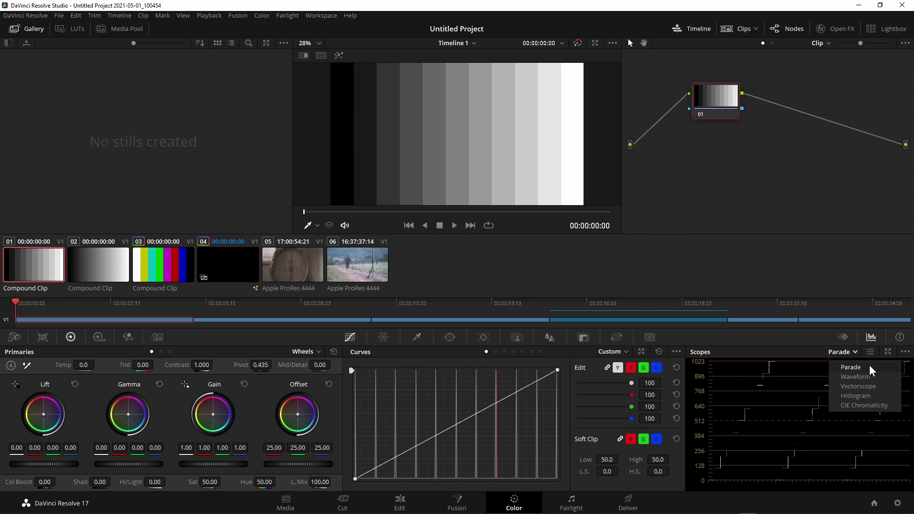
click(855, 377)
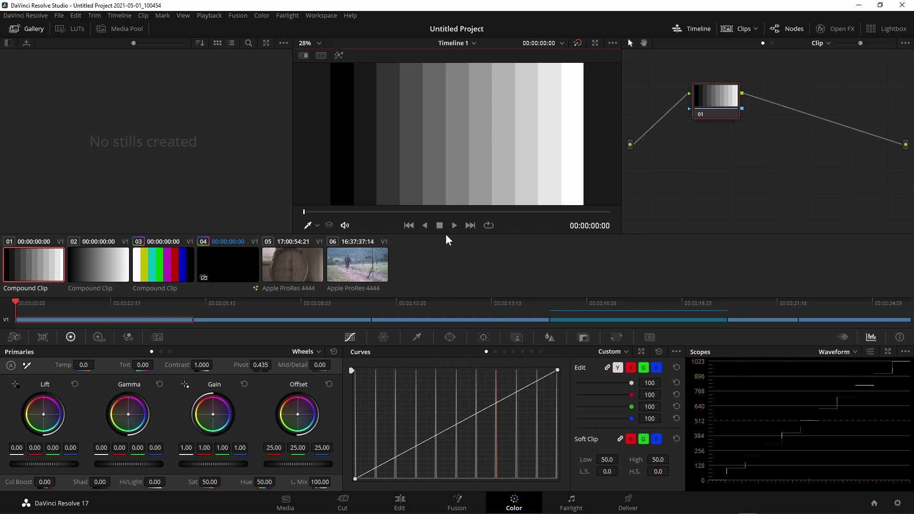
click(89, 268)
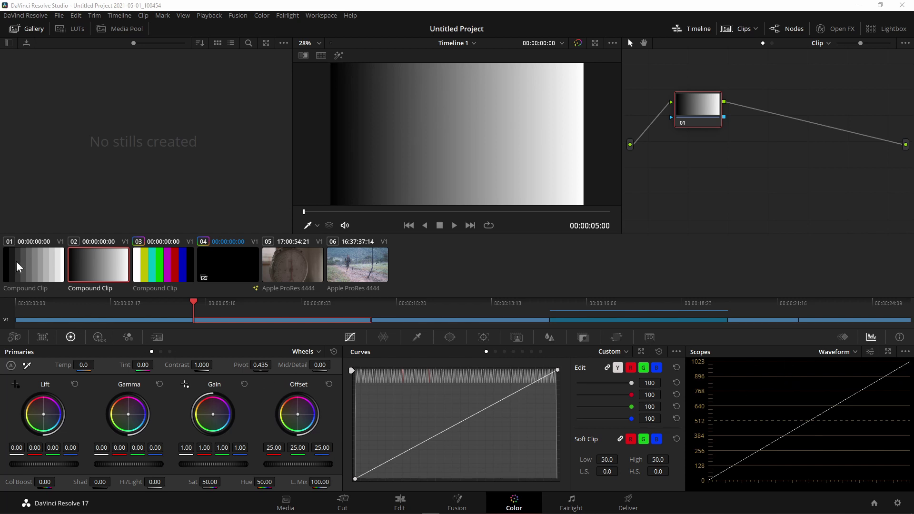
Load clip 01, the grey step chart, to show its stepped 0–1023 levels
click(35, 264)
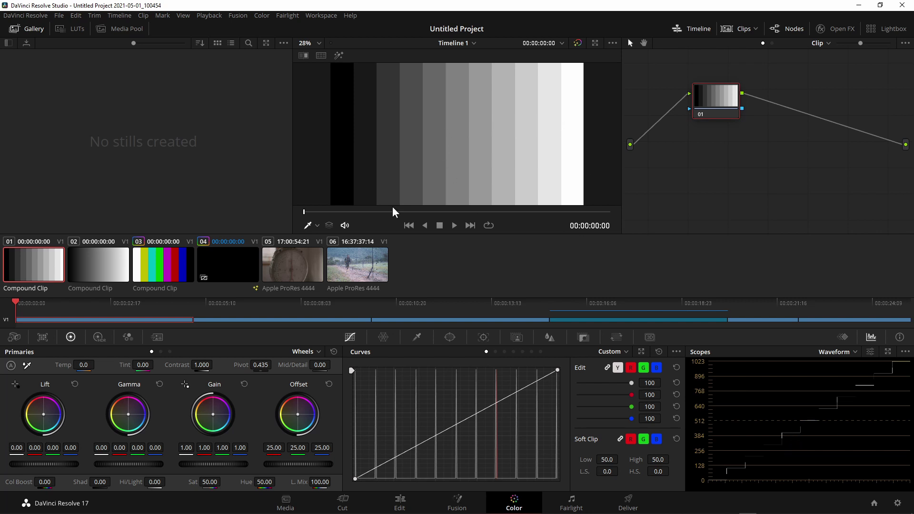
Load clip 02, the gradient, to show its smooth 0–1023 diagonal ramp
click(104, 261)
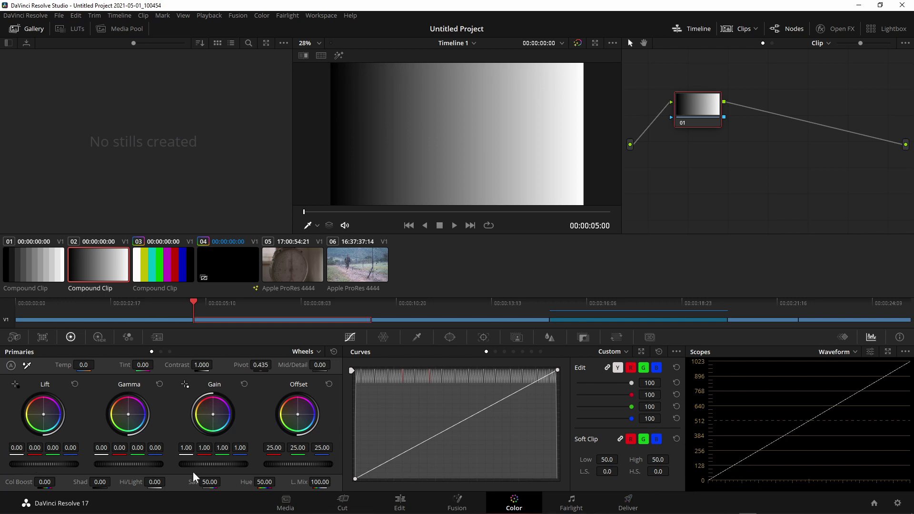
click(38, 464)
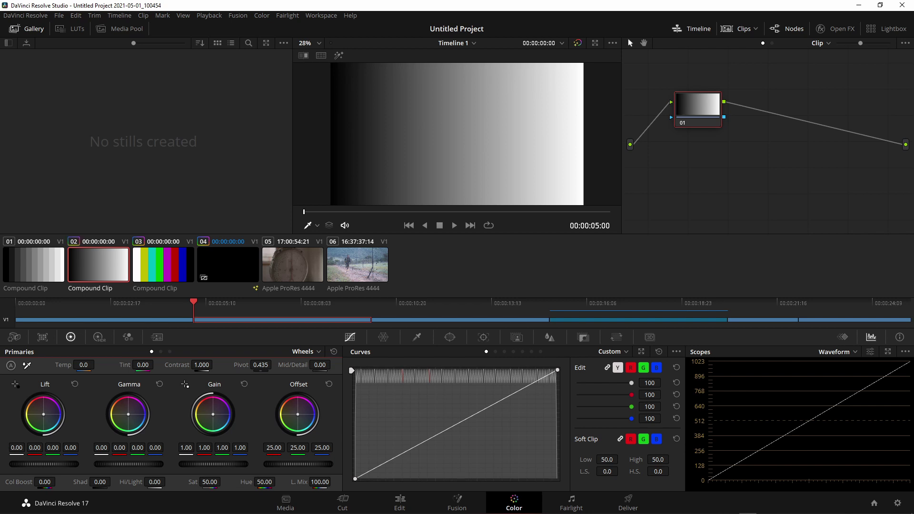
Raise the gradient's Lift master wheel to about 0.50, then bring it back to 0.00
drag(38, 464, 674, 490)
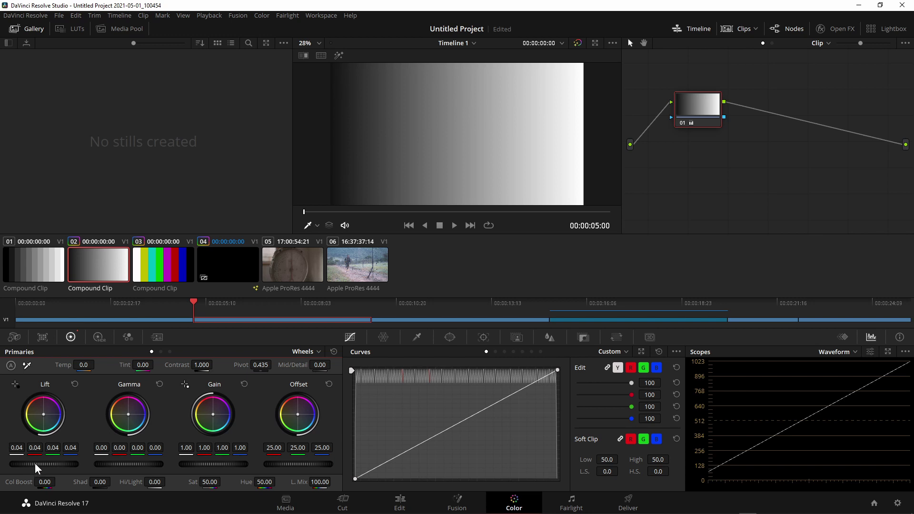
drag(44, 464, 59, 464)
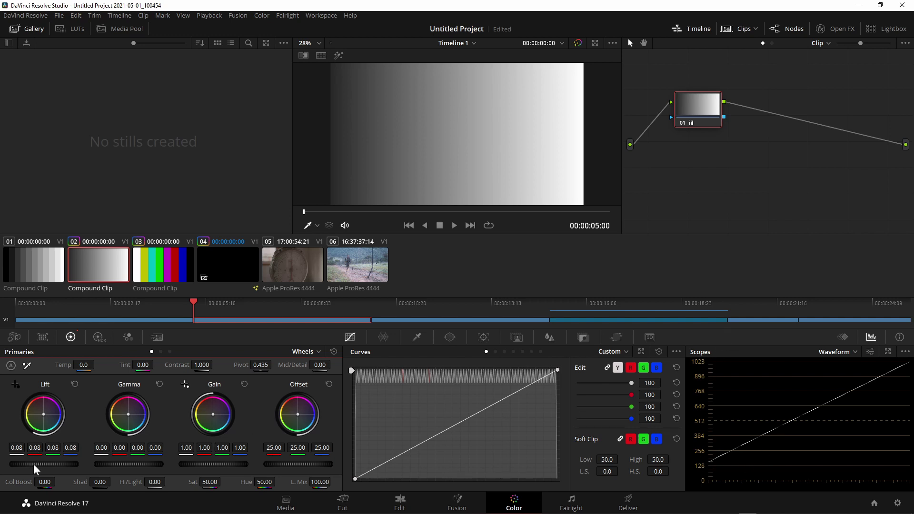
drag(34, 464, 141, 463)
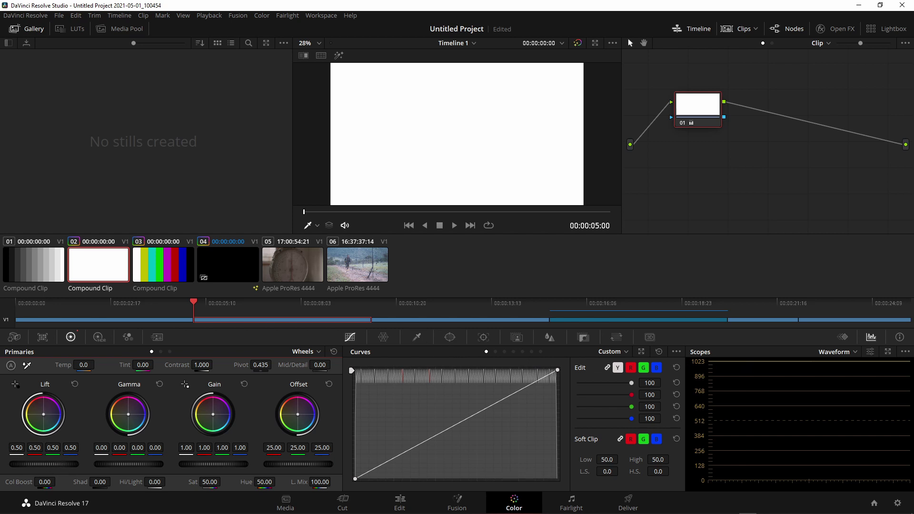
drag(44, 464, 2, 464)
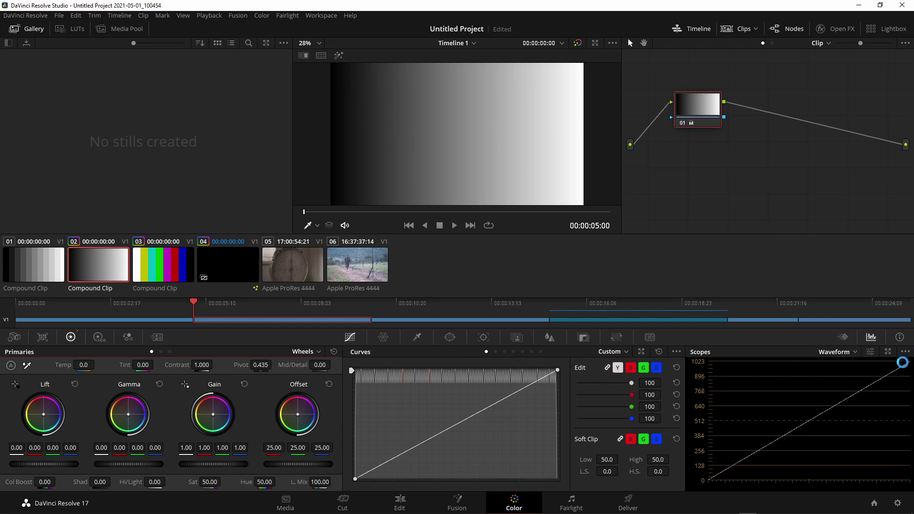
key(ctrl+s)
drag(211, 464, 188, 464)
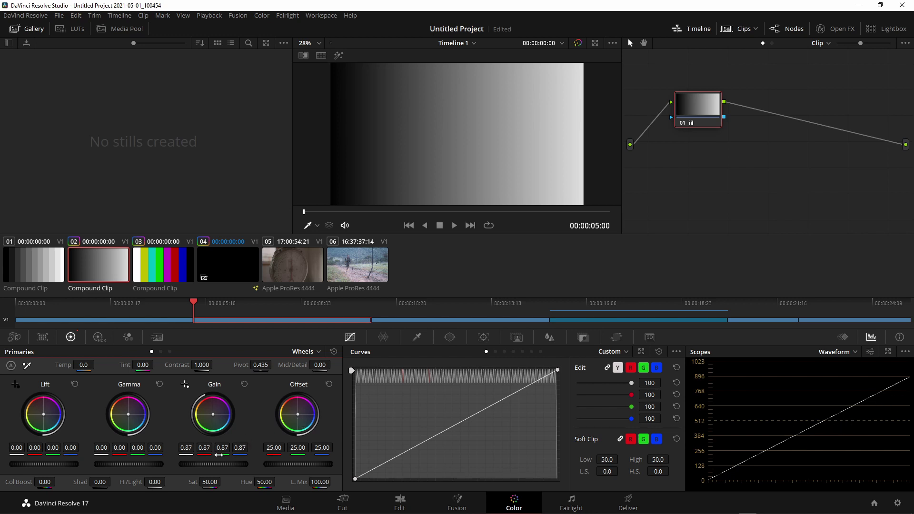
drag(227, 463, 105, 463)
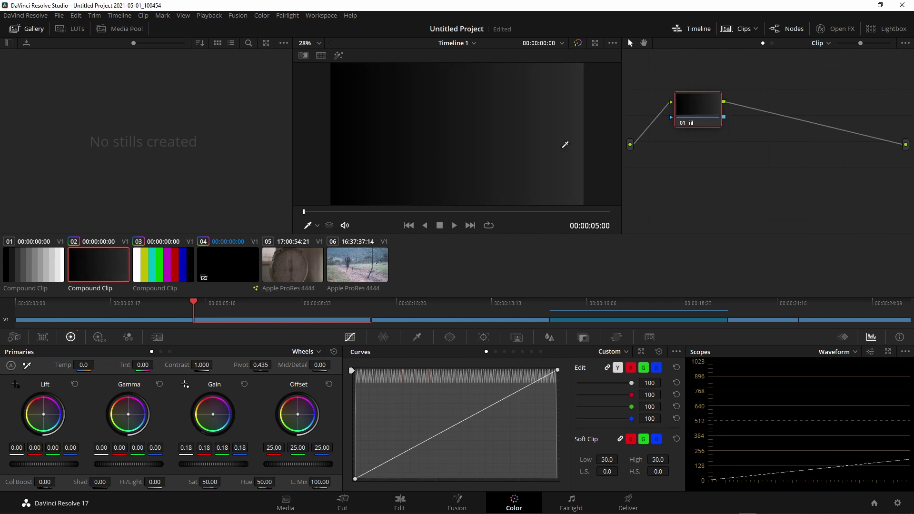
mouse_move(213, 464)
mouse_down()
mouse_move(181, 464)
mouse_move(247, 464)
mouse_up()
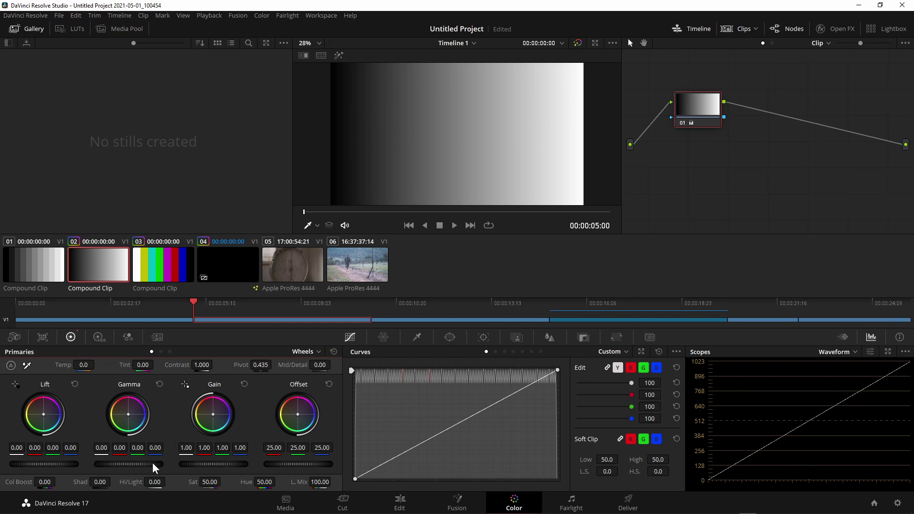
Lower the gradient's Gamma stepwise through -0.25 and -0.46 to -0.54, then save the project
drag(152, 464, 122, 464)
drag(129, 464, 114, 464)
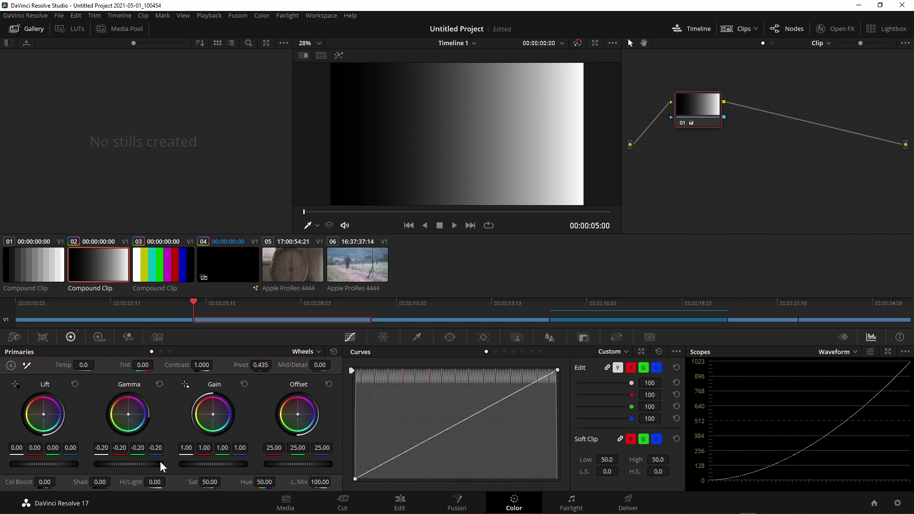
drag(127, 464, 122, 464)
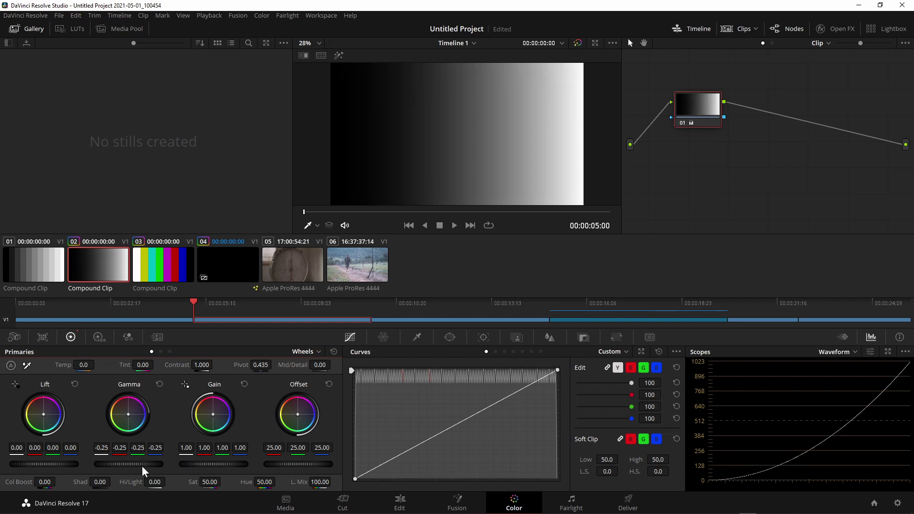
drag(121, 464, 102, 464)
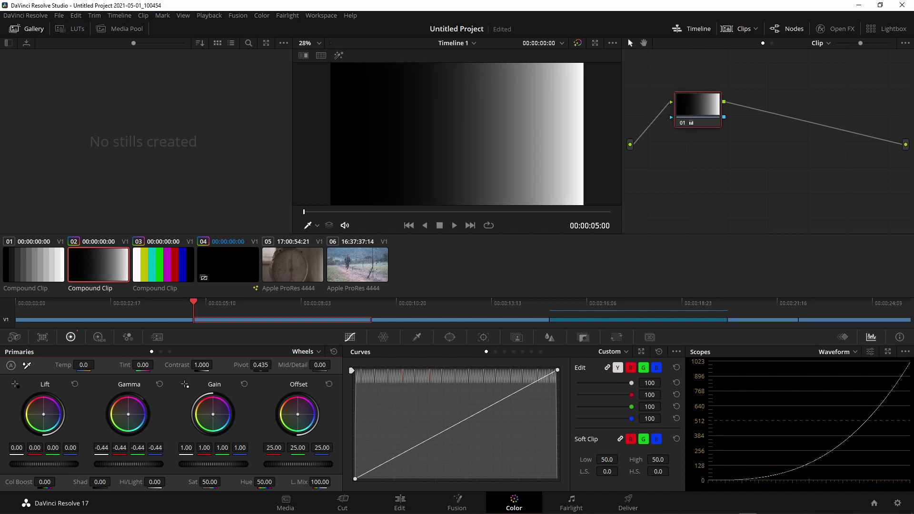
drag(148, 464, 140, 464)
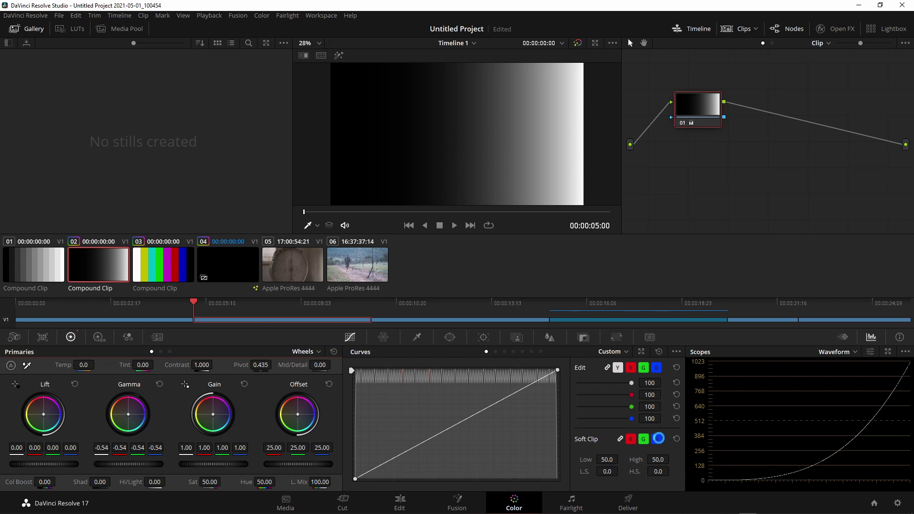
key(ctrl+s)
Push the gradient's Gamma positive to about 0.14–0.16, then reset it to 0.00
mouse_move(150, 463)
mouse_down()
mouse_move(138, 464)
mouse_move(196, 463)
mouse_up()
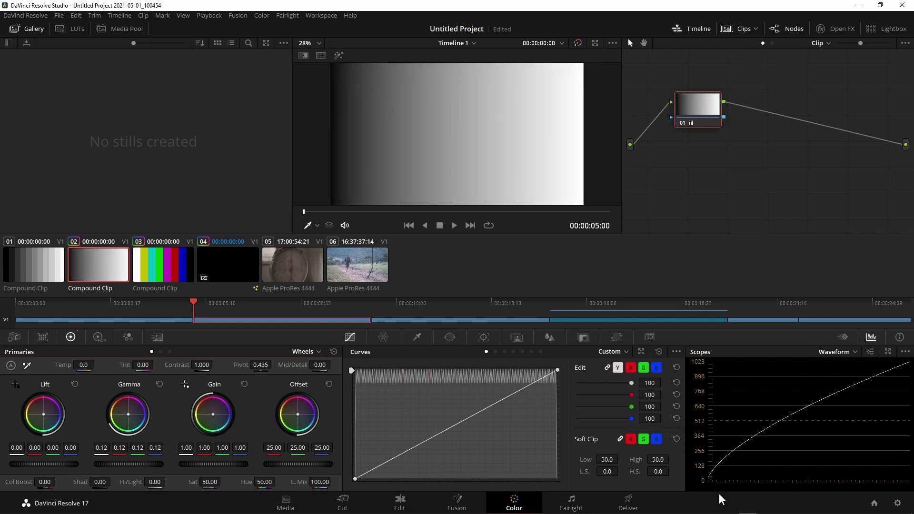
drag(128, 463, 157, 464)
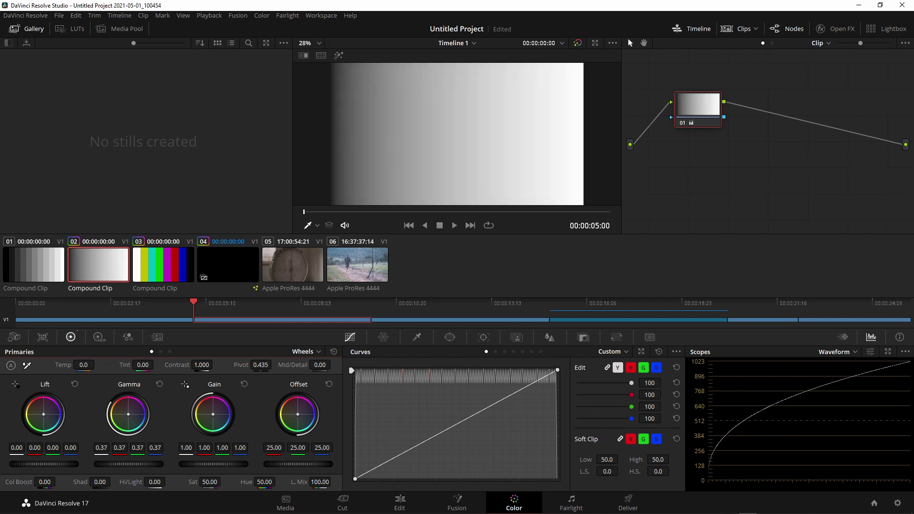
mouse_move(129, 463)
mouse_down()
mouse_move(102, 464)
mouse_move(112, 463)
mouse_up()
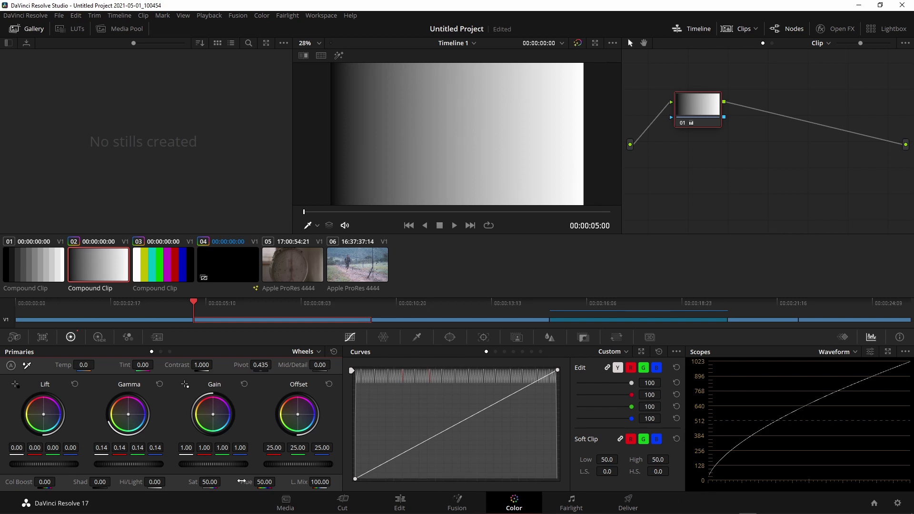
drag(129, 464, 135, 464)
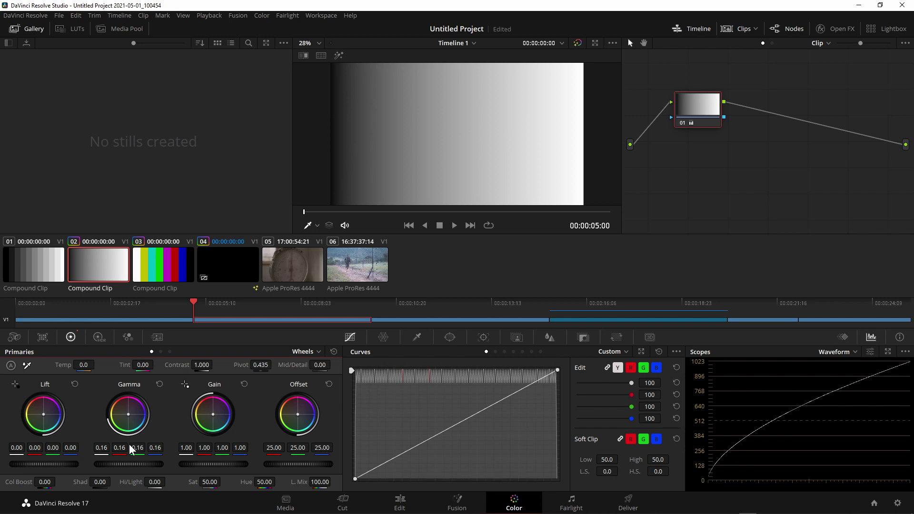
click(159, 385)
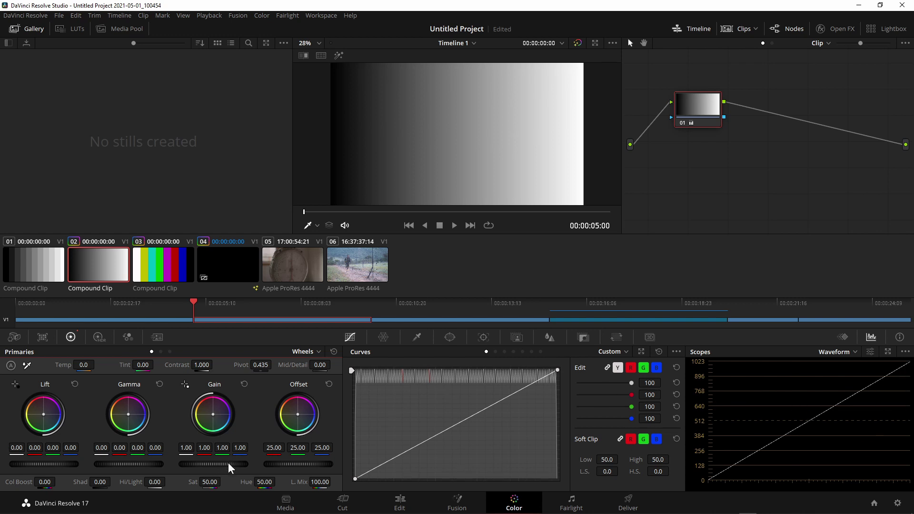
Drag the master wheels: Gain to 0.78, Lift to 0.08, Offset to 24.75
drag(227, 463, 200, 463)
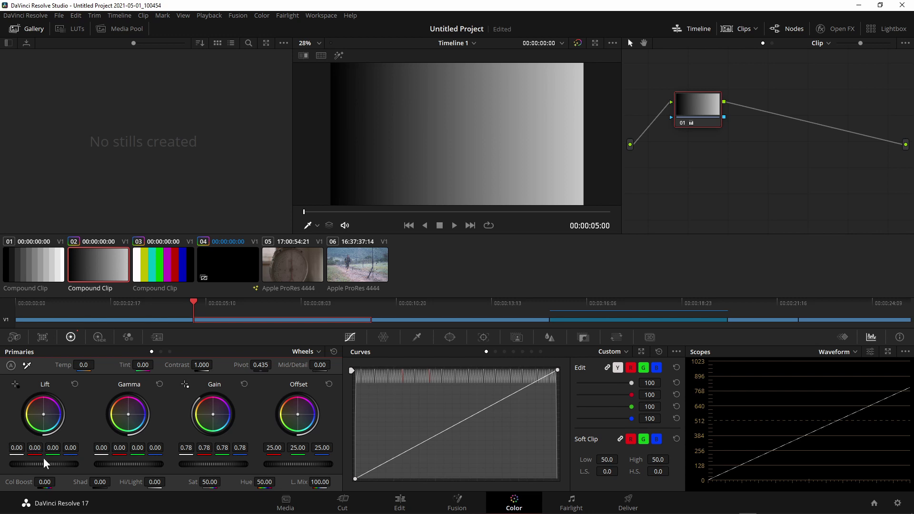
mouse_move(41, 464)
mouse_down()
mouse_move(57, 464)
mouse_move(47, 464)
mouse_up()
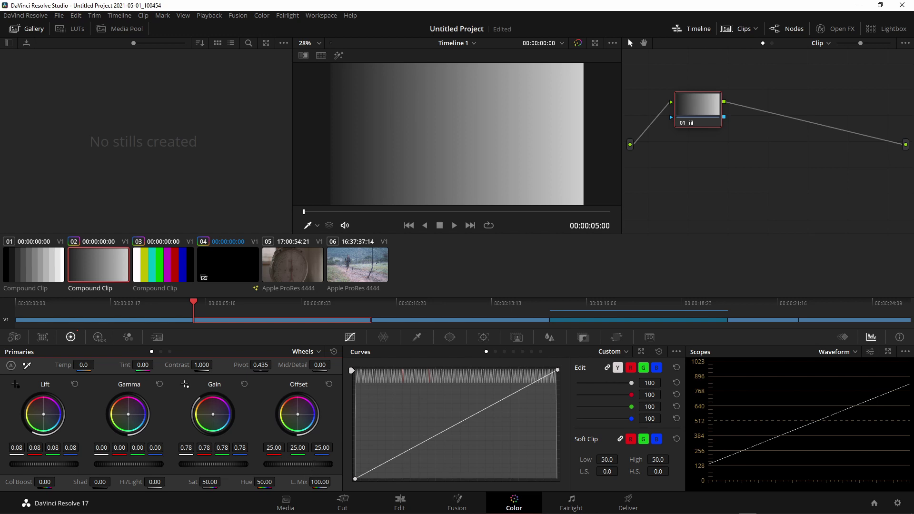
mouse_move(298, 464)
mouse_down()
mouse_move(286, 464)
mouse_move(616, 482)
mouse_up()
Lower Offset, save the project, then try raising and lowering Offset again
drag(314, 464, 229, 464)
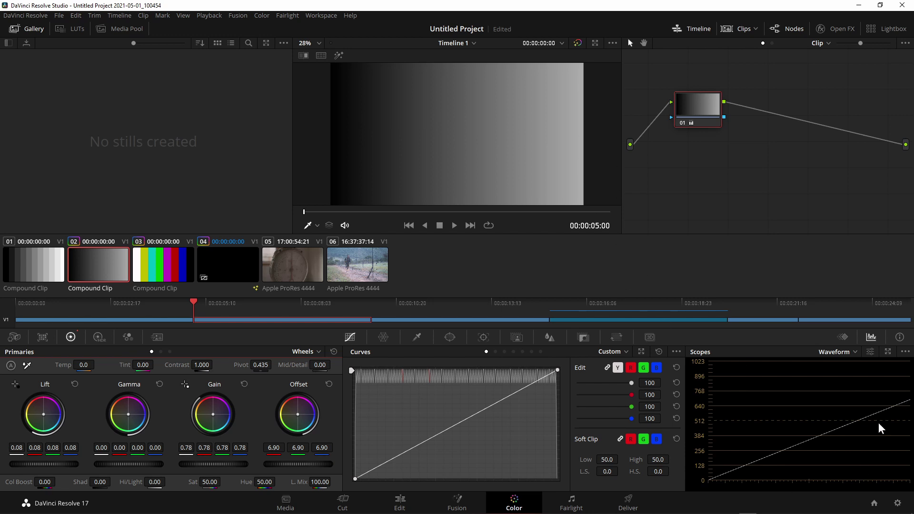
key(ctrl+s)
drag(297, 464, 338, 464)
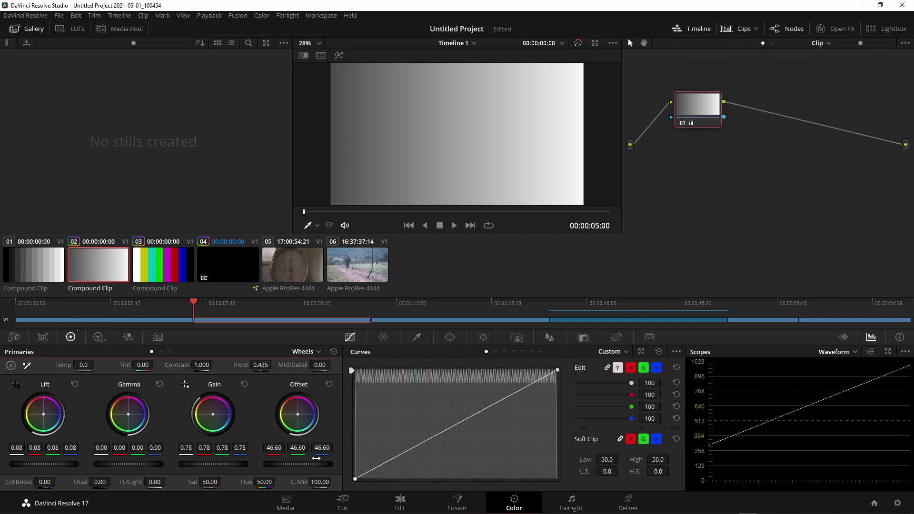
drag(310, 461, 303, 462)
drag(298, 464, 257, 464)
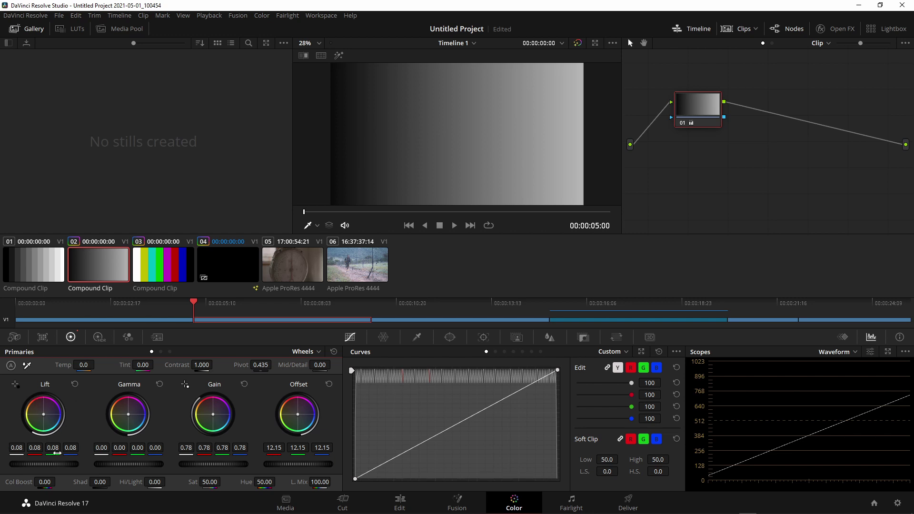
Nudge Lift down, Gain up, Gamma down and Offset up, then load the grey step chart clip
drag(44, 464, 38, 464)
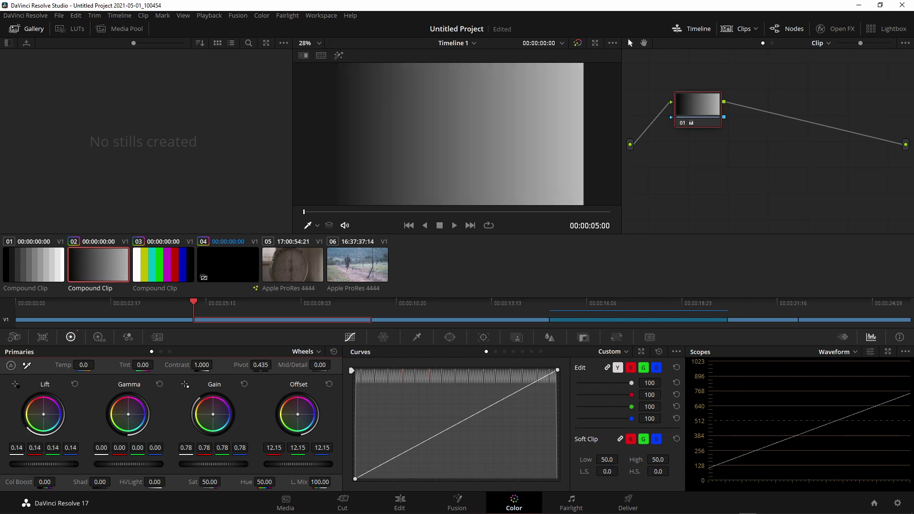
drag(211, 464, 240, 464)
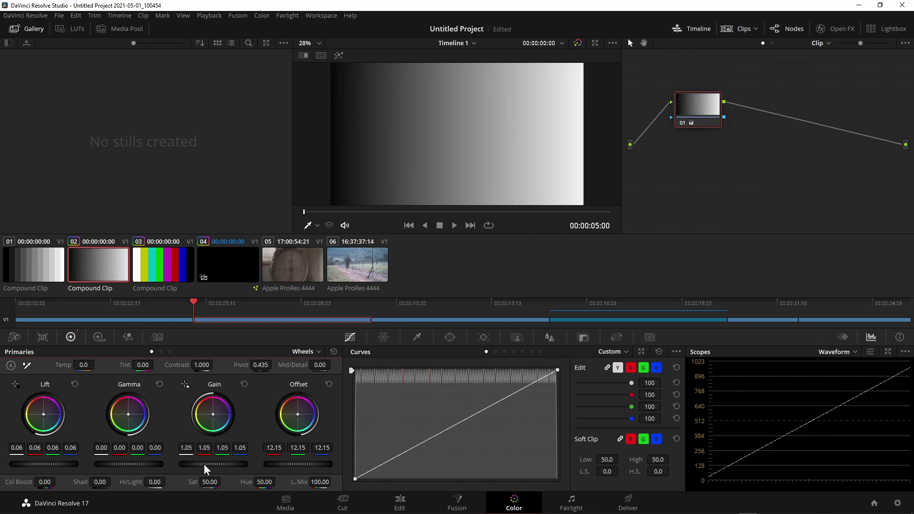
mouse_move(136, 464)
mouse_down()
mouse_move(124, 464)
mouse_move(133, 464)
mouse_up()
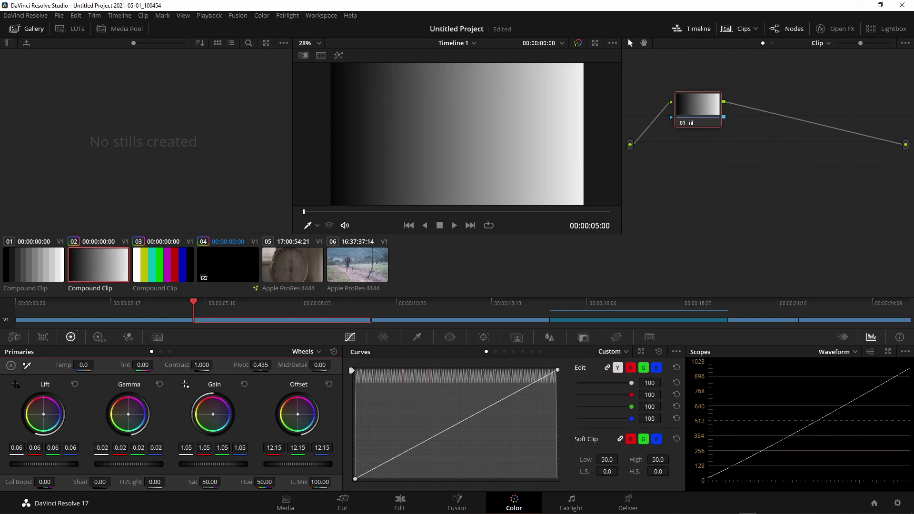
drag(298, 464, 317, 464)
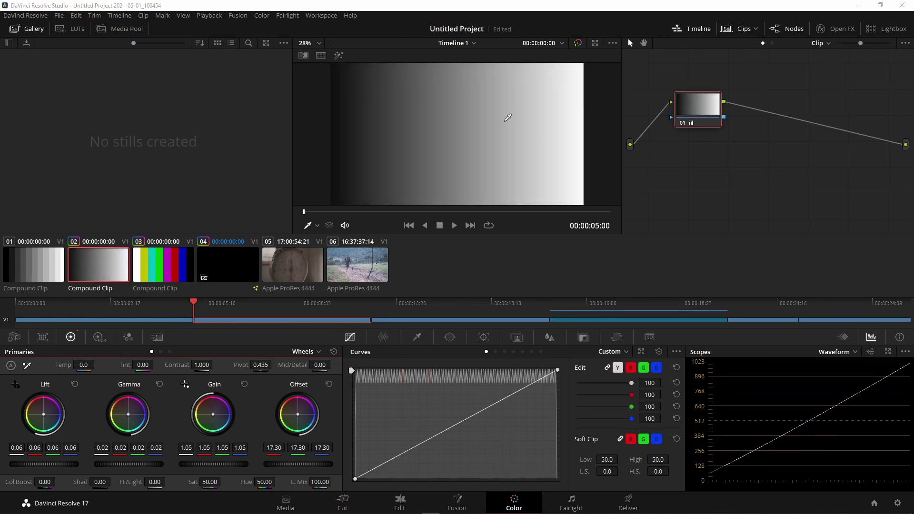
click(44, 263)
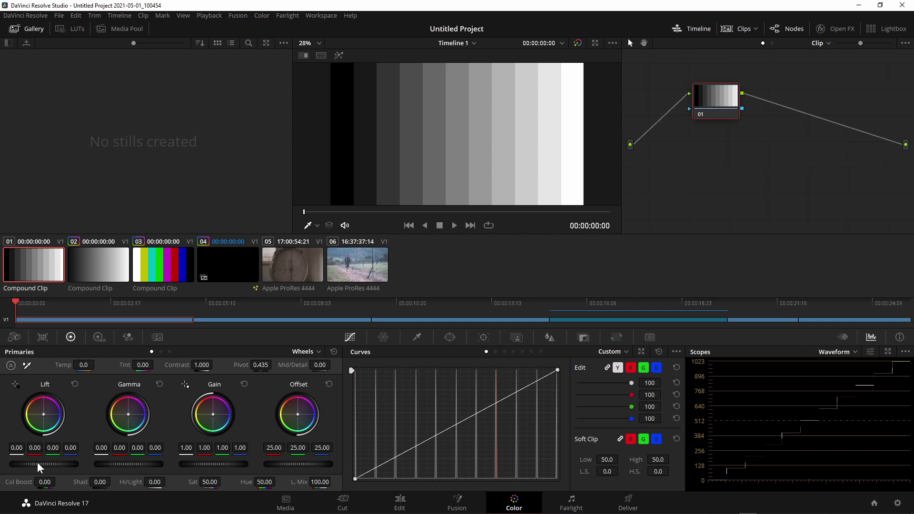
drag(37, 462, 48, 464)
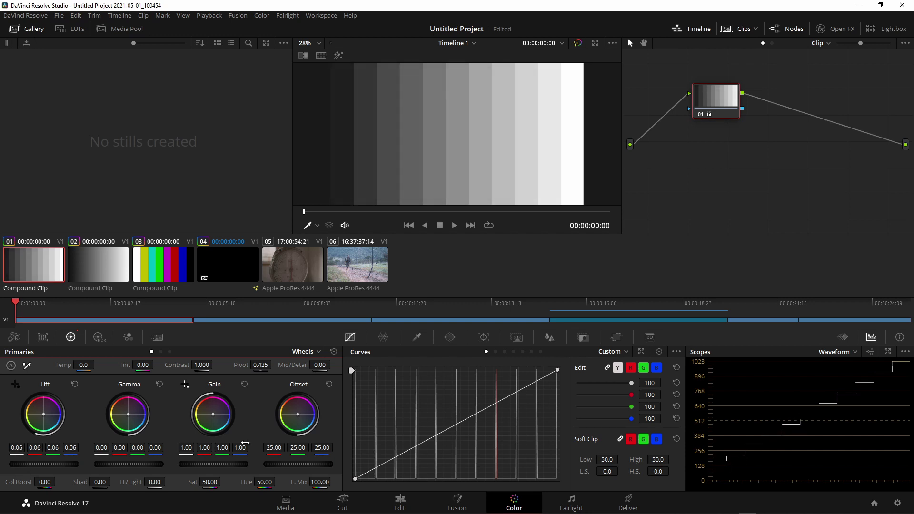
drag(213, 464, 202, 464)
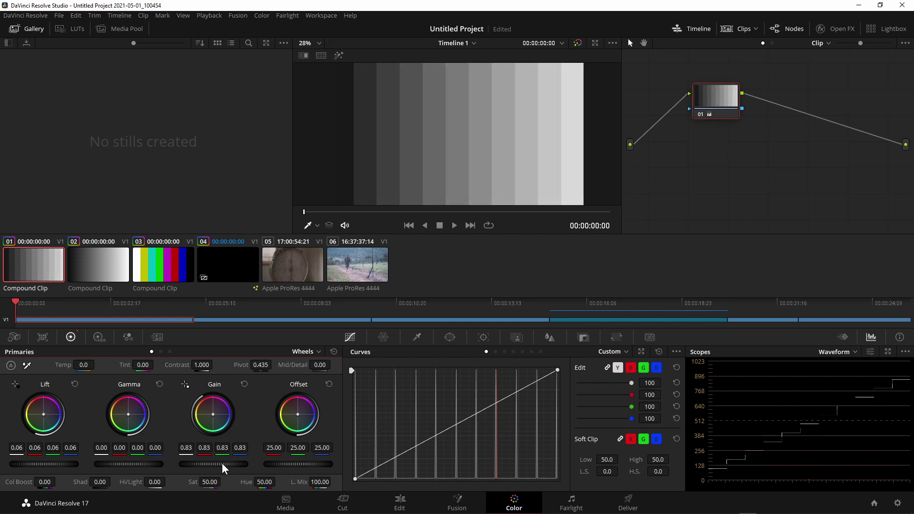
drag(222, 464, 224, 464)
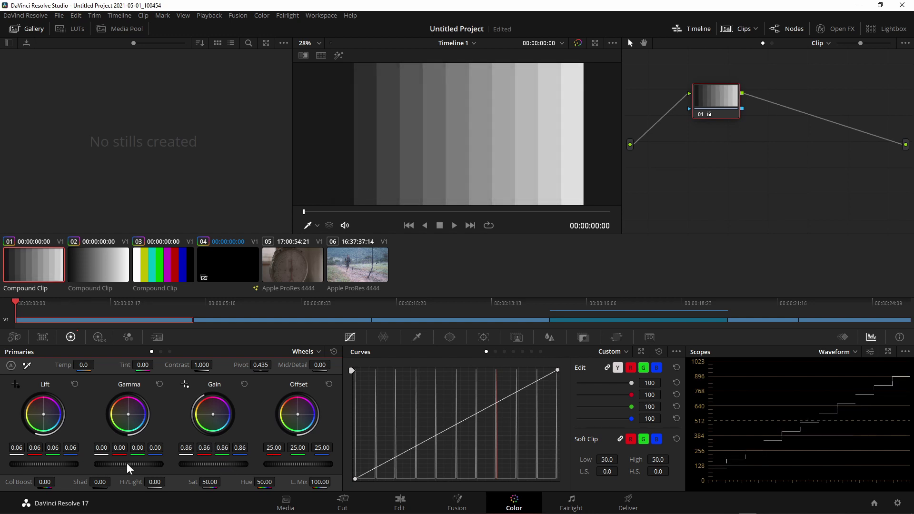
mouse_move(127, 463)
mouse_down()
mouse_move(138, 464)
mouse_move(117, 464)
mouse_move(534, 455)
mouse_up()
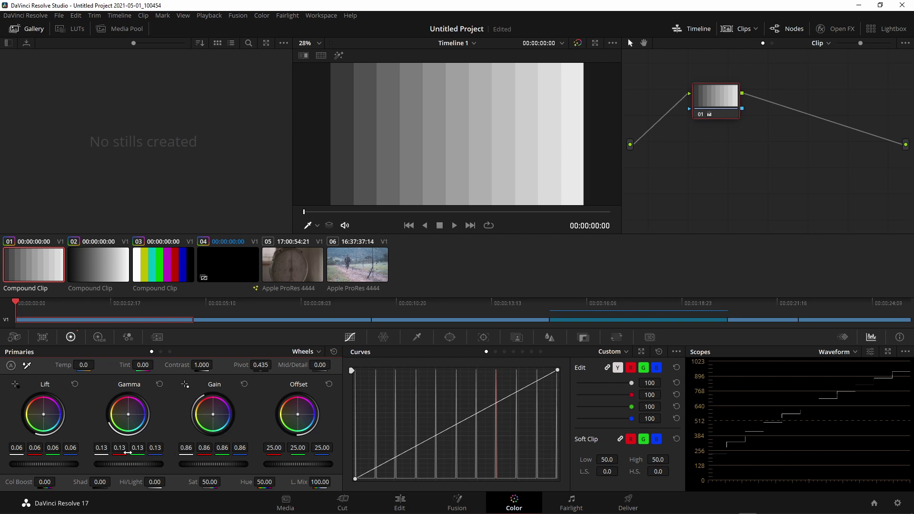
drag(128, 464, 386, 466)
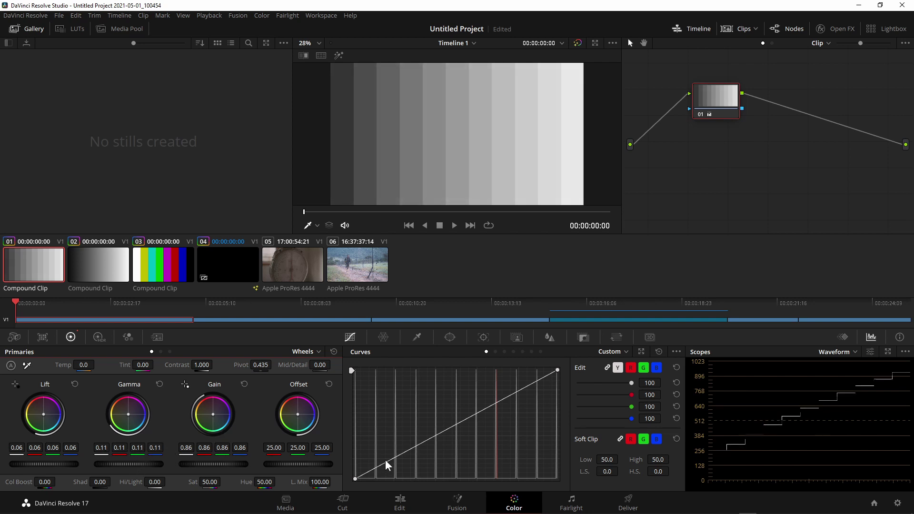
mouse_move(299, 463)
mouse_down()
mouse_move(247, 464)
mouse_move(266, 464)
mouse_up()
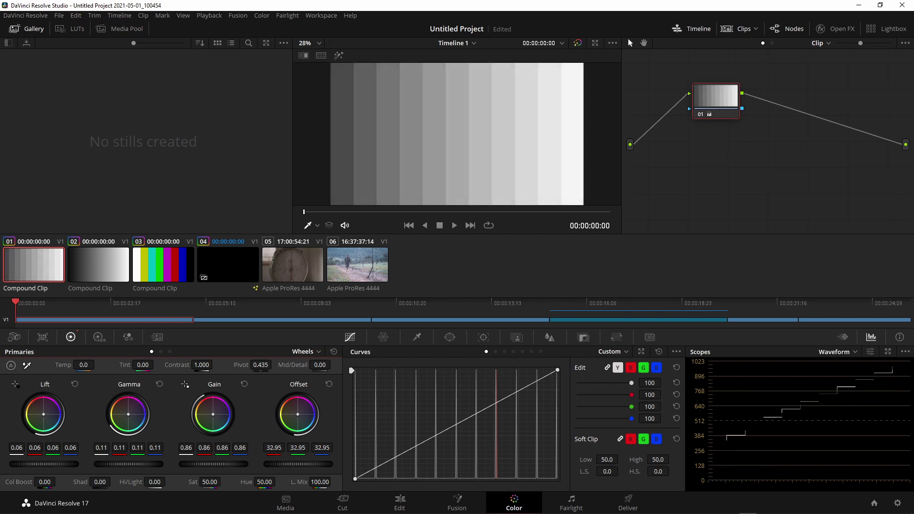
key(ctrl+z)
key(ctrl+z)
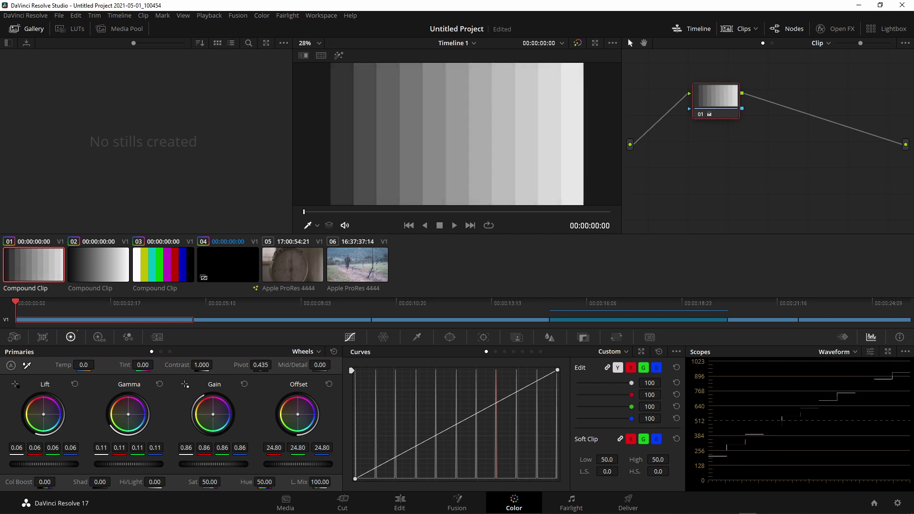
key(ctrl+z)
key(ctrl+z)
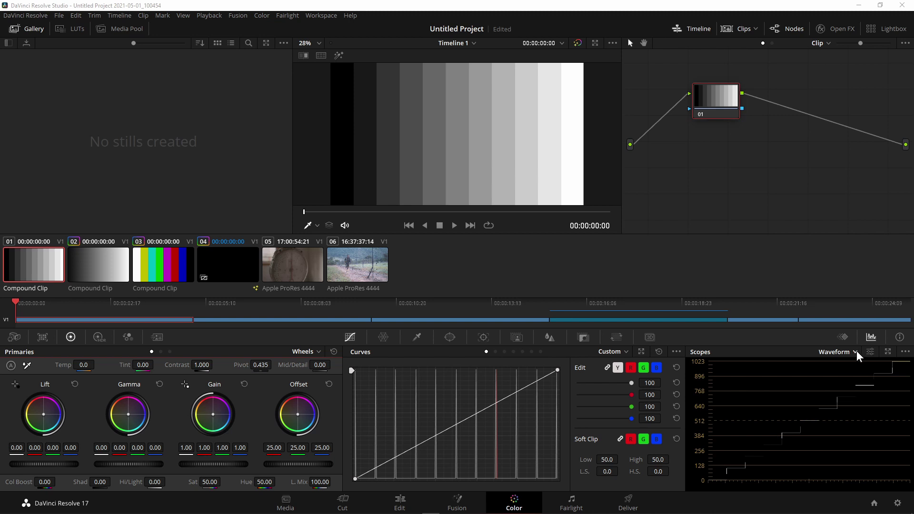
Switch to colour-bar clip 03, paste in saturation 31.20, and open the scope type list
click(166, 272)
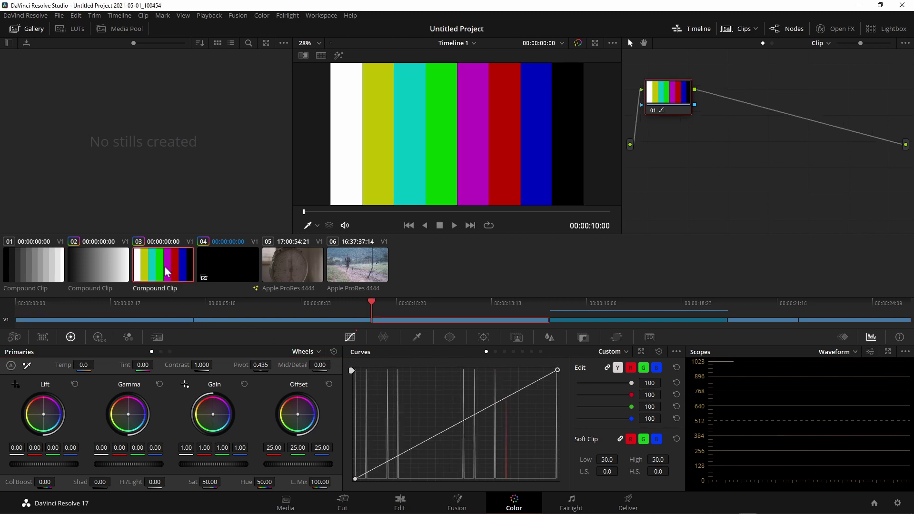
key(ctrl+v)
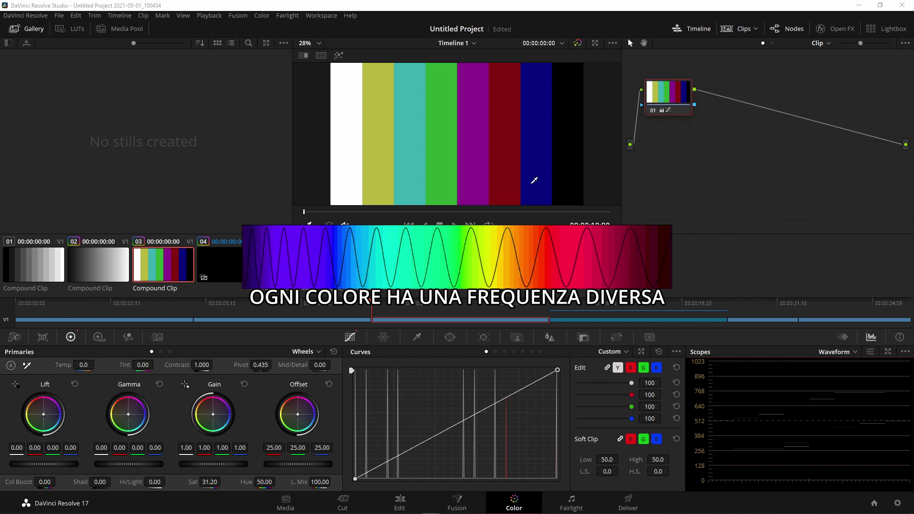
click(856, 351)
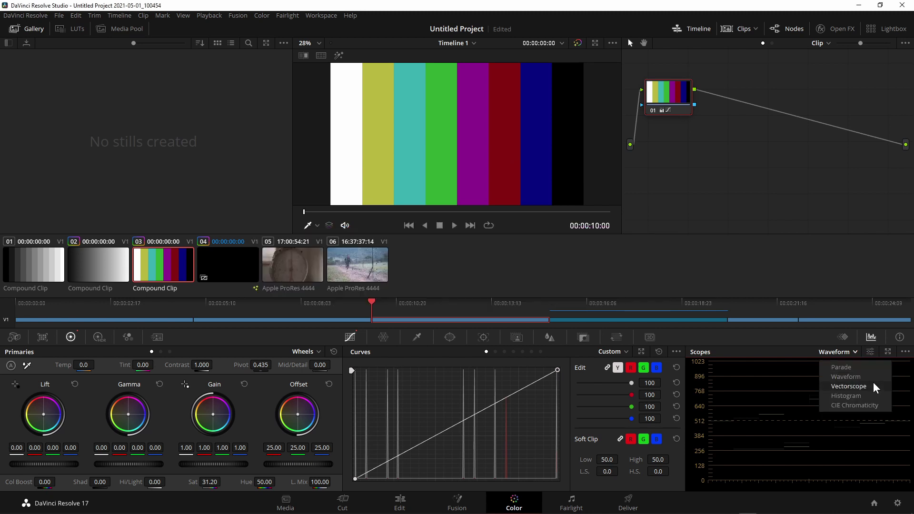
Change the scope from Waveform to Vectorscope to read the colour bars
click(873, 386)
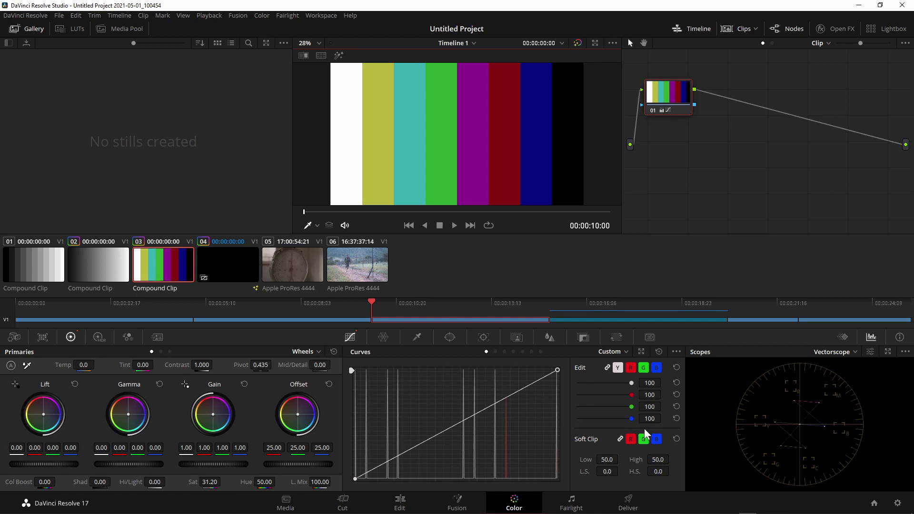
Raise the colour bars' Sat value from 31.20 to 50.60
drag(209, 481, 223, 481)
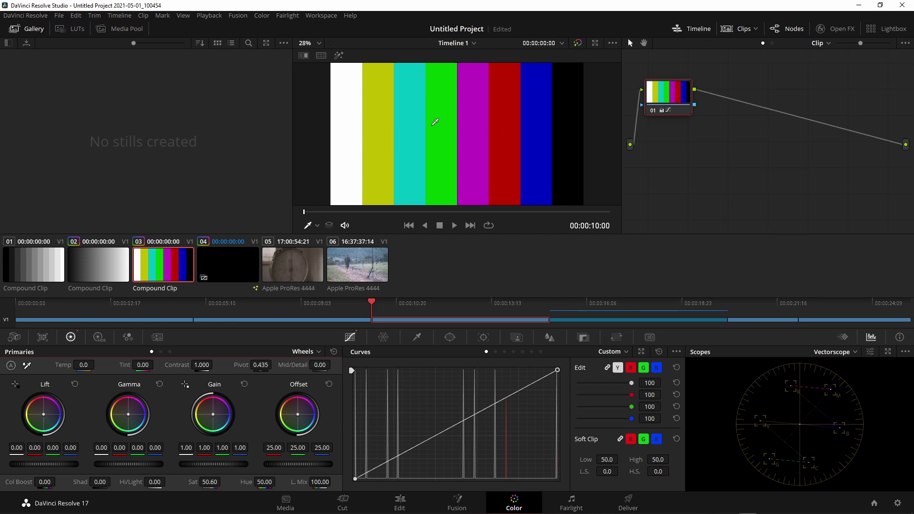
click(433, 124)
Sweep the colour bars' saturation down toward zero, then push it up to 100.00
drag(209, 482, 134, 482)
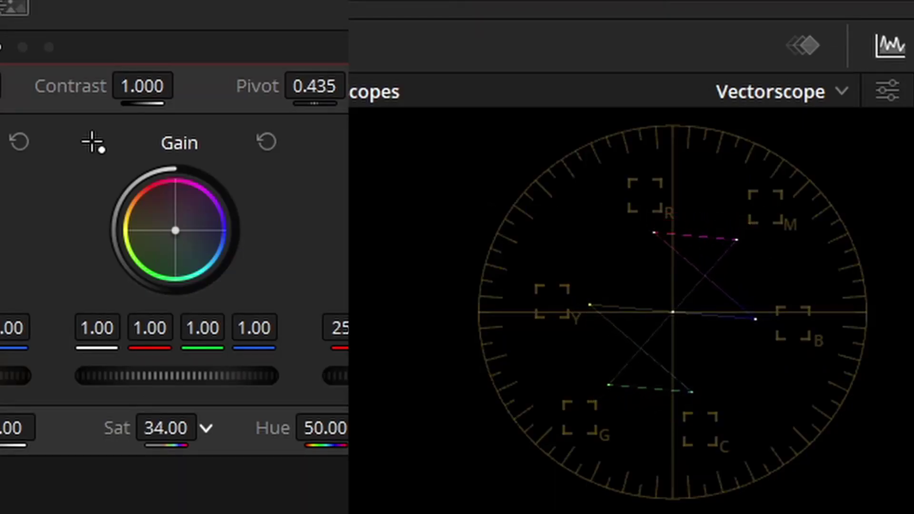
drag(165, 428, 52, 428)
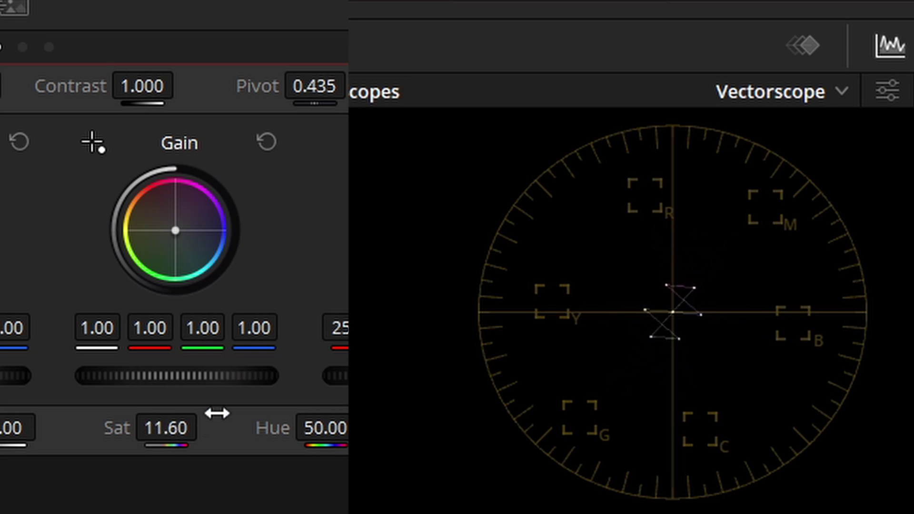
drag(163, 428, 138, 428)
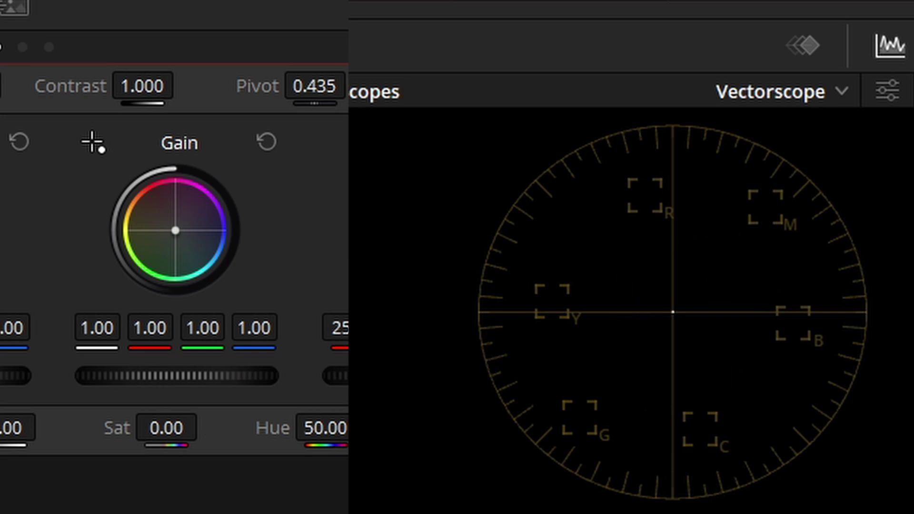
mouse_move(143, 418)
mouse_down()
mouse_move(229, 425)
mouse_move(206, 425)
mouse_up()
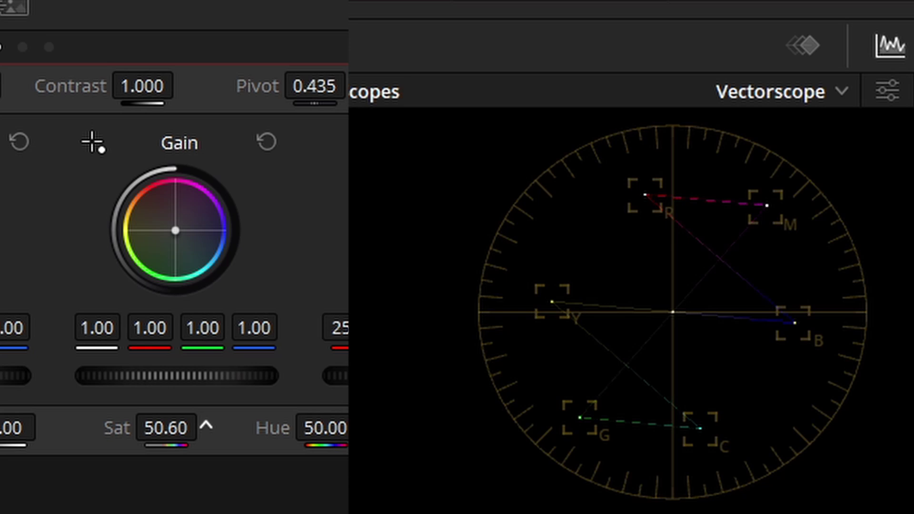
drag(206, 425, 206, 425)
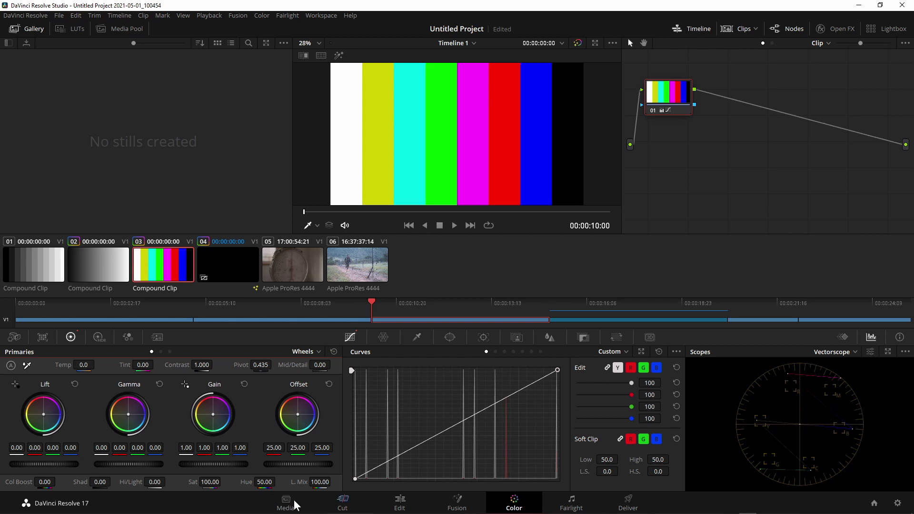
Put the colour bars' saturation back to 50.00 and shift Hue to 46.40
drag(210, 481, 169, 482)
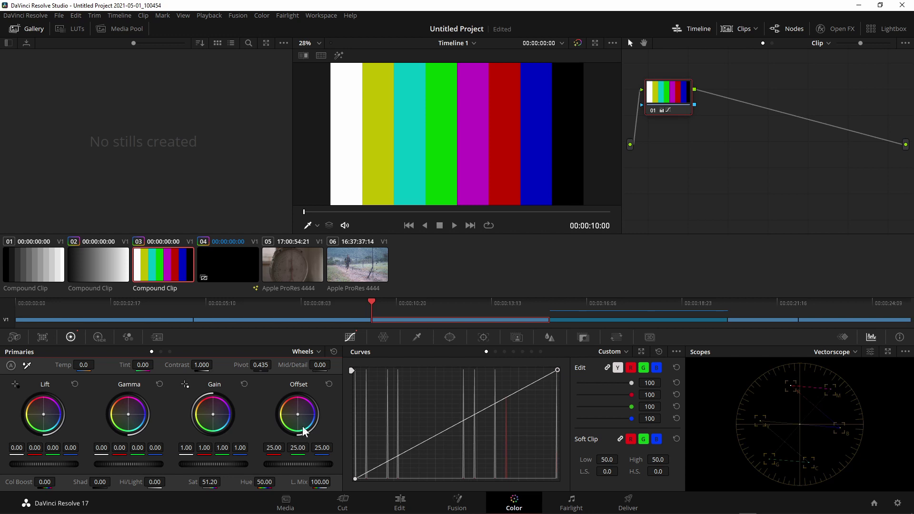
key(ctrl+z)
mouse_move(278, 480)
mouse_down()
mouse_move(295, 481)
mouse_move(247, 478)
mouse_move(278, 482)
mouse_up()
Sweep the colour bars' Hue back and forth, finishing at neutral 50.00
mouse_move(264, 481)
mouse_down()
mouse_move(278, 482)
mouse_move(262, 481)
mouse_up()
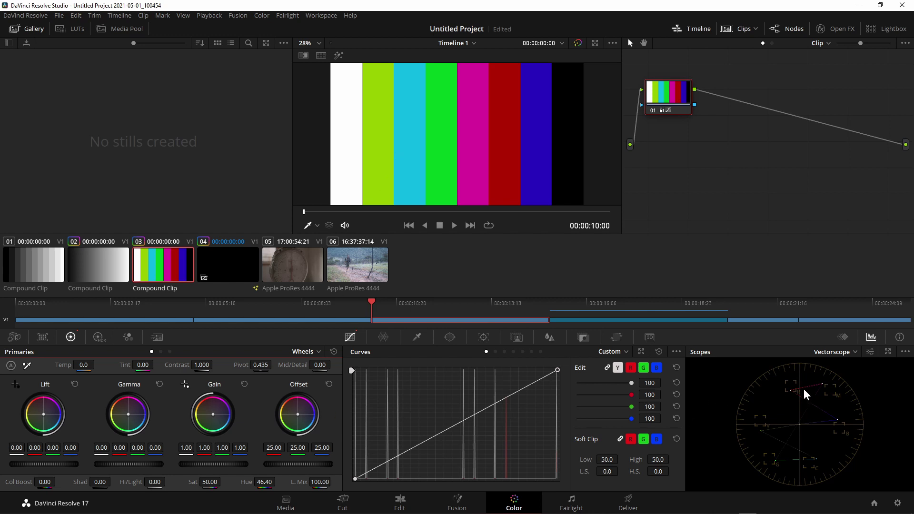
mouse_move(264, 482)
mouse_down()
mouse_move(291, 482)
mouse_move(278, 482)
mouse_up()
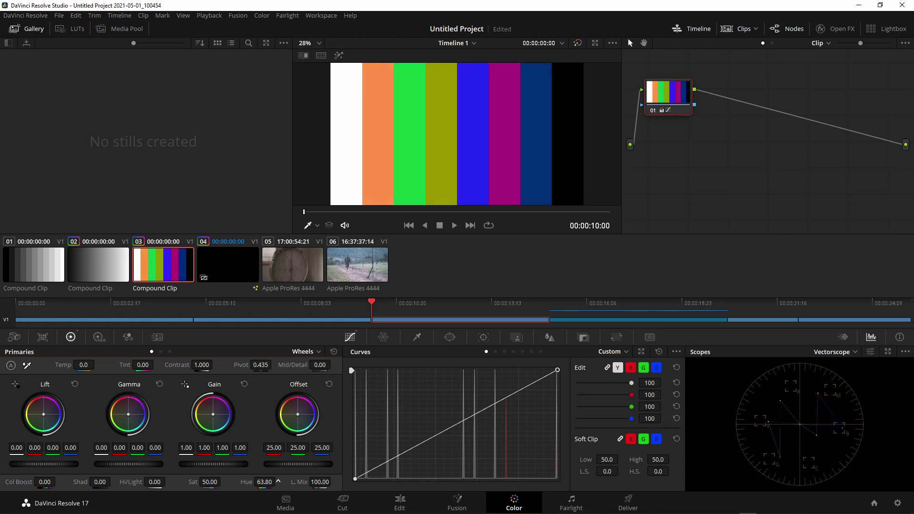
mouse_move(278, 481)
mouse_down()
mouse_move(265, 482)
mouse_move(278, 482)
mouse_up()
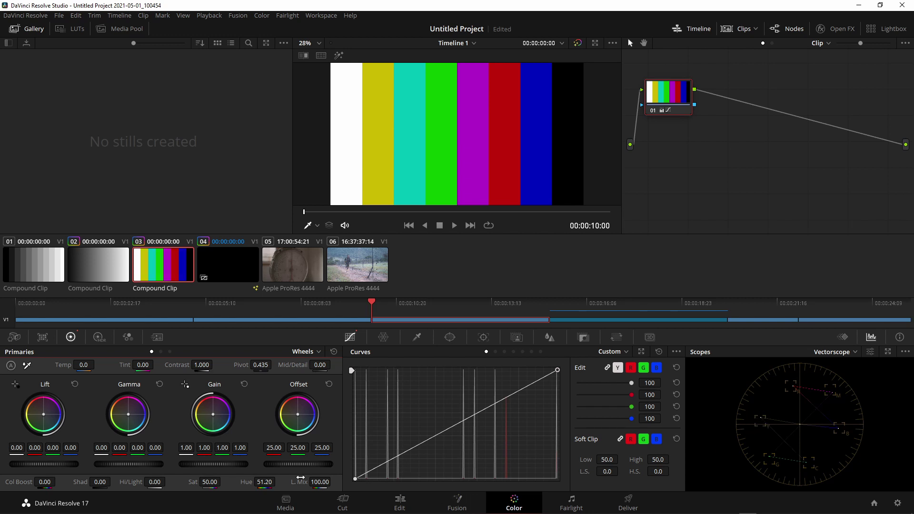
drag(264, 481, 278, 481)
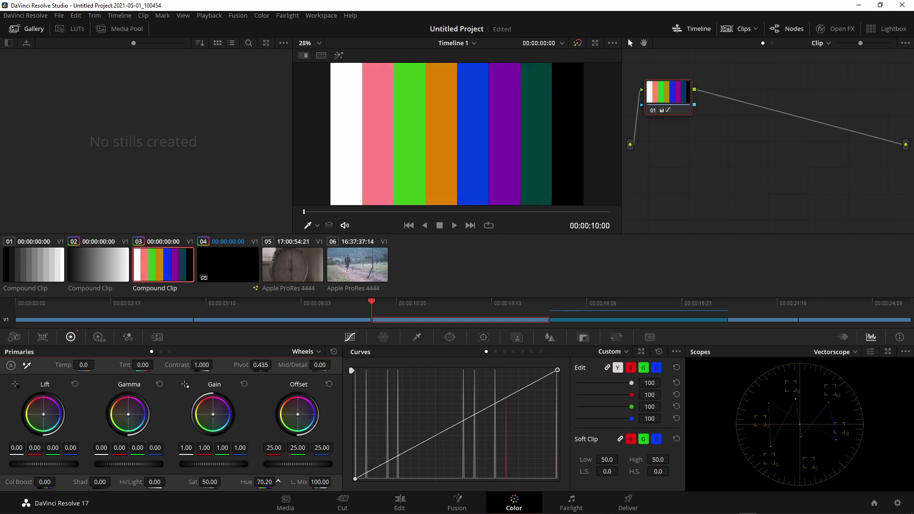
drag(279, 482, 279, 482)
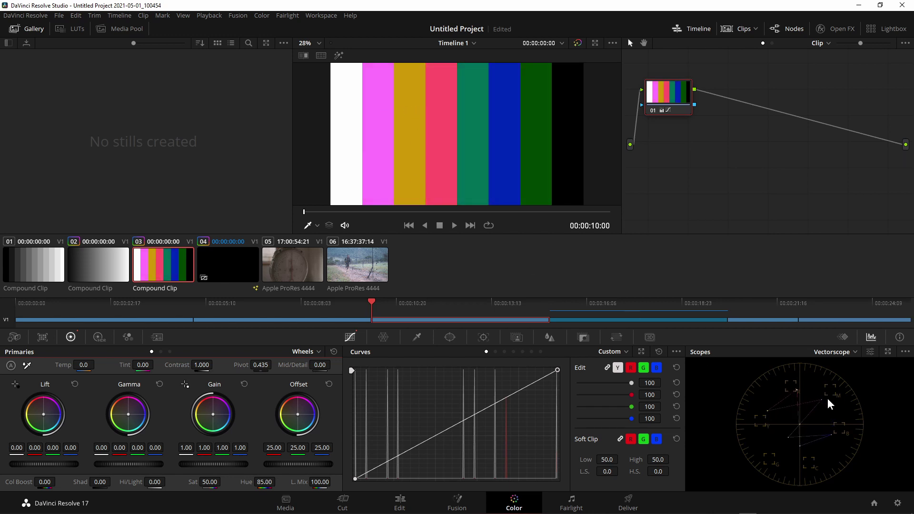
drag(278, 482, 279, 482)
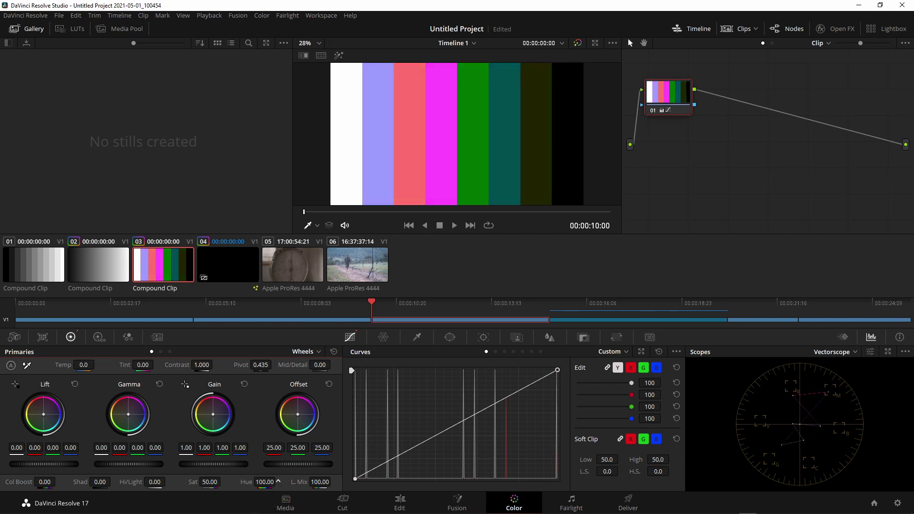
drag(279, 481, 278, 481)
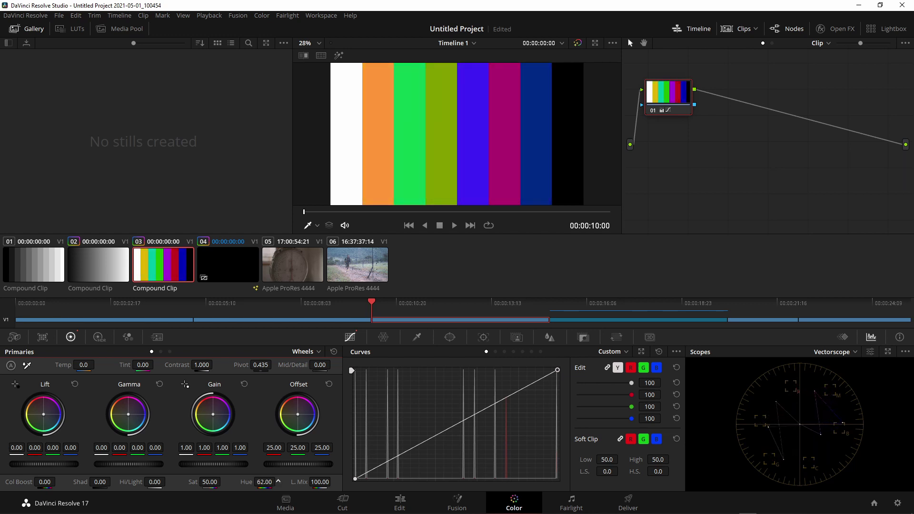
drag(278, 481, 278, 482)
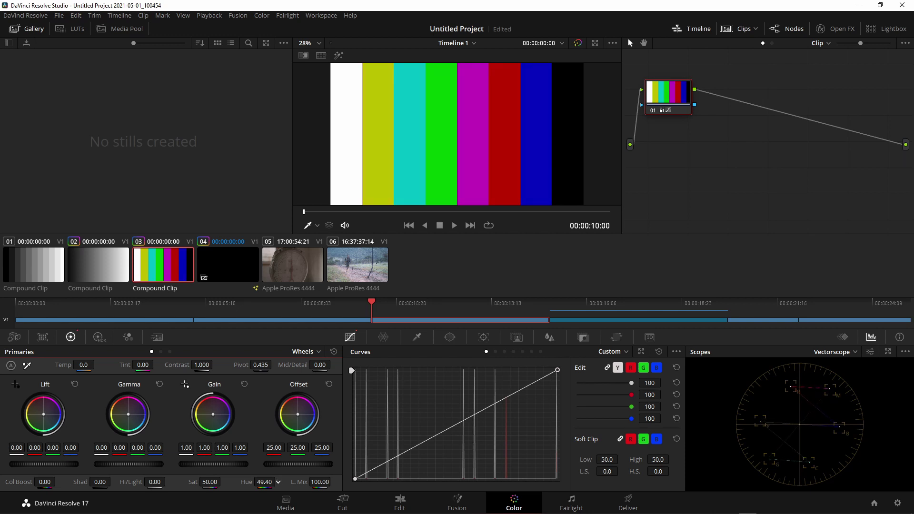
drag(278, 482, 278, 481)
drag(278, 481, 278, 482)
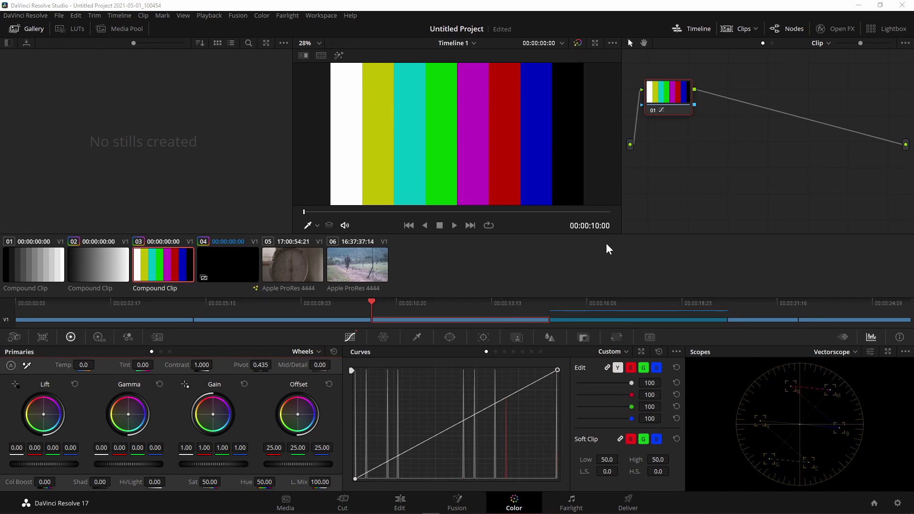
Load weighing-scale clip 05, set the scope to Waveform via Parade, and open its display settings
click(294, 272)
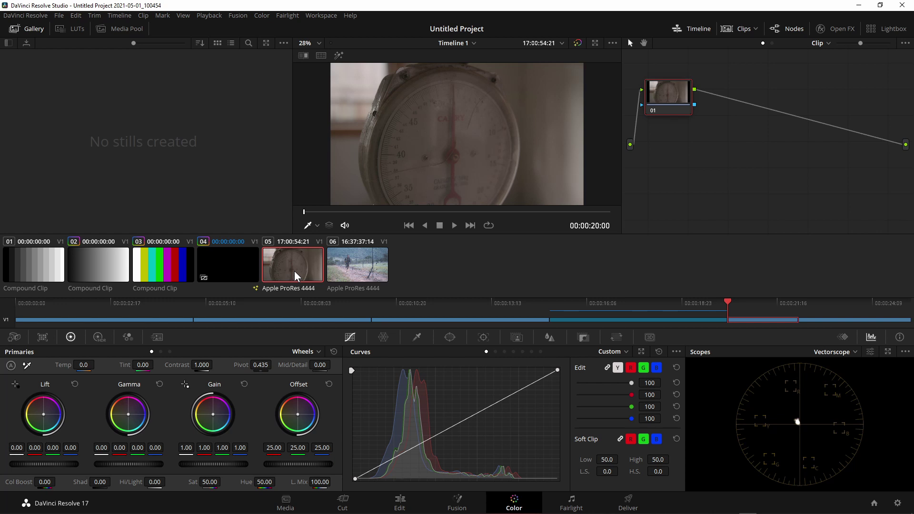
click(855, 352)
click(837, 376)
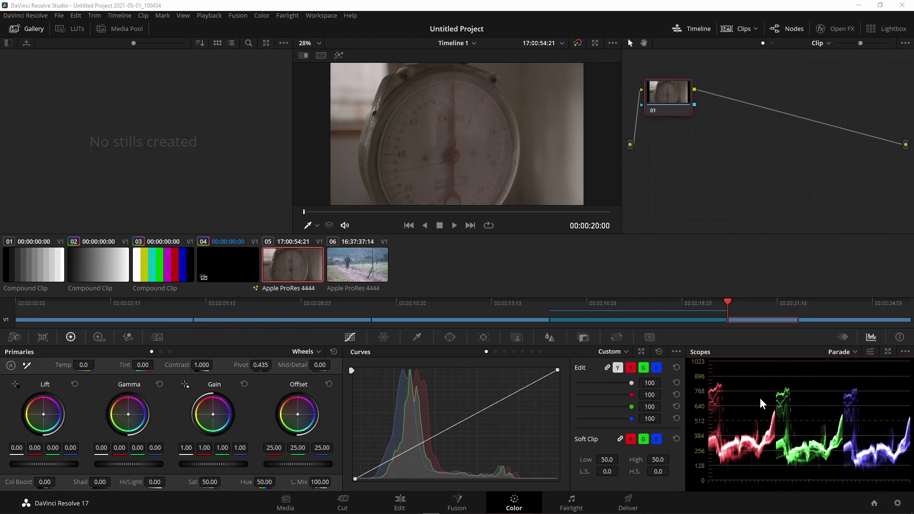
click(855, 352)
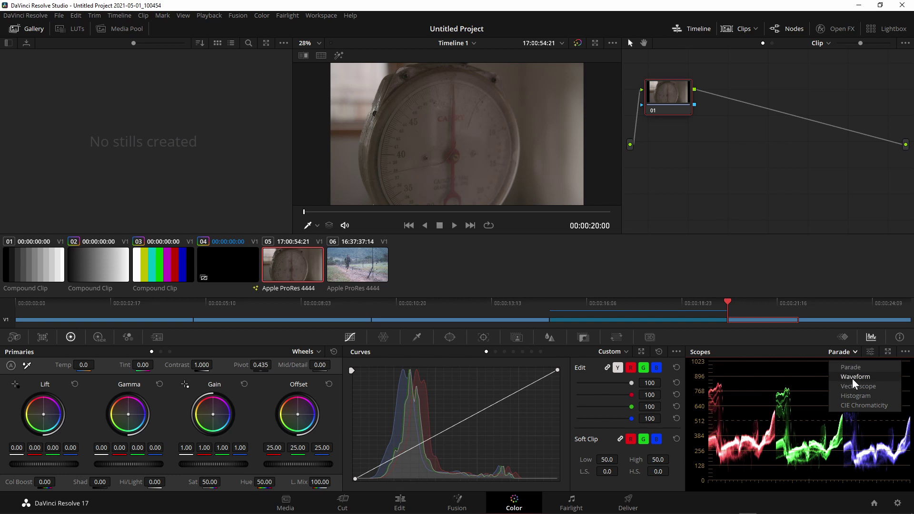
click(852, 378)
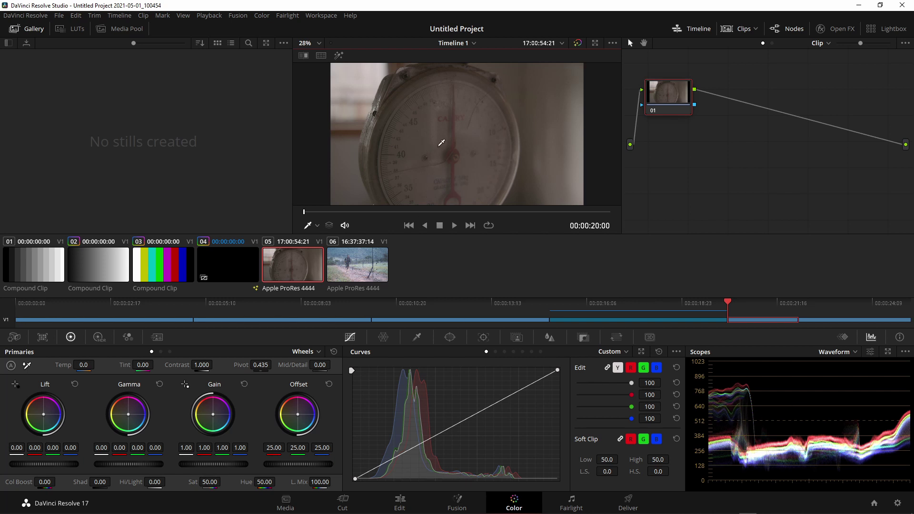
click(870, 352)
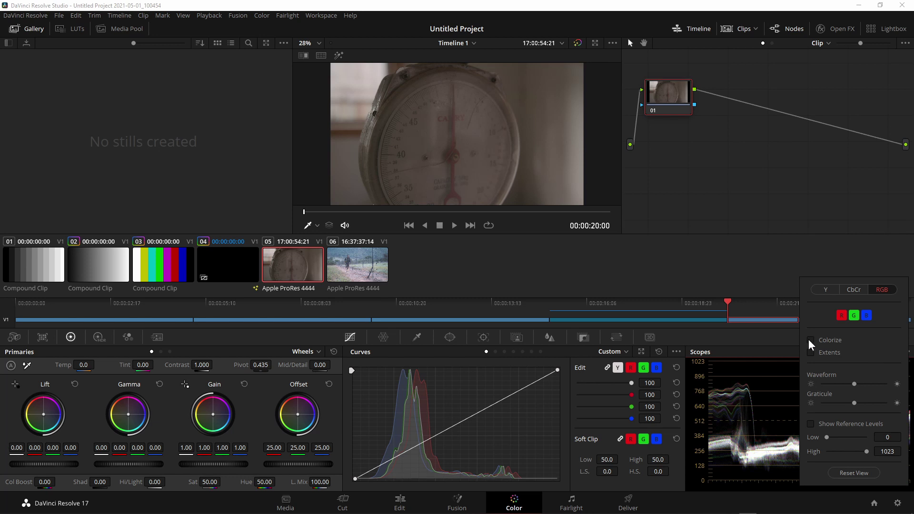
Dismiss the waveform settings popup so the scale clip's monochrome waveform shows fully
click(762, 401)
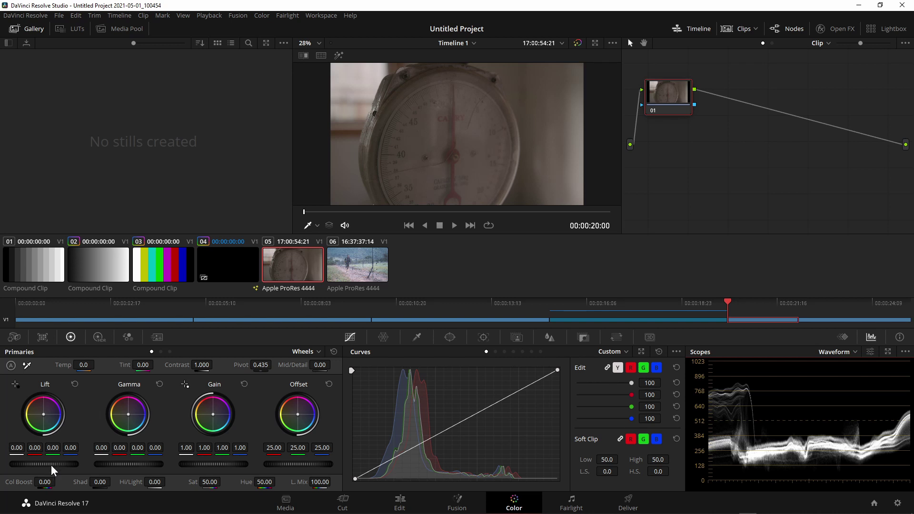
Adjust the scale clip's master Lift wheel until lift reads -0.05
drag(52, 462, 45, 462)
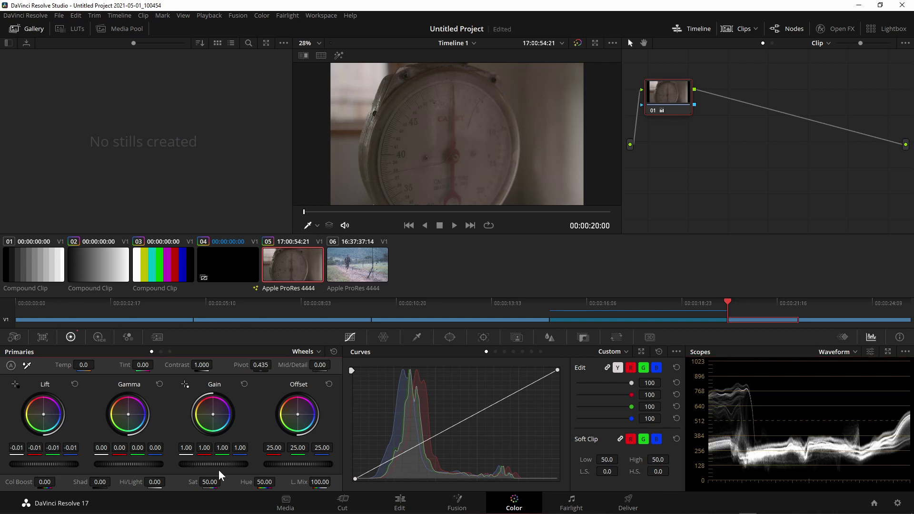
drag(45, 462, 35, 462)
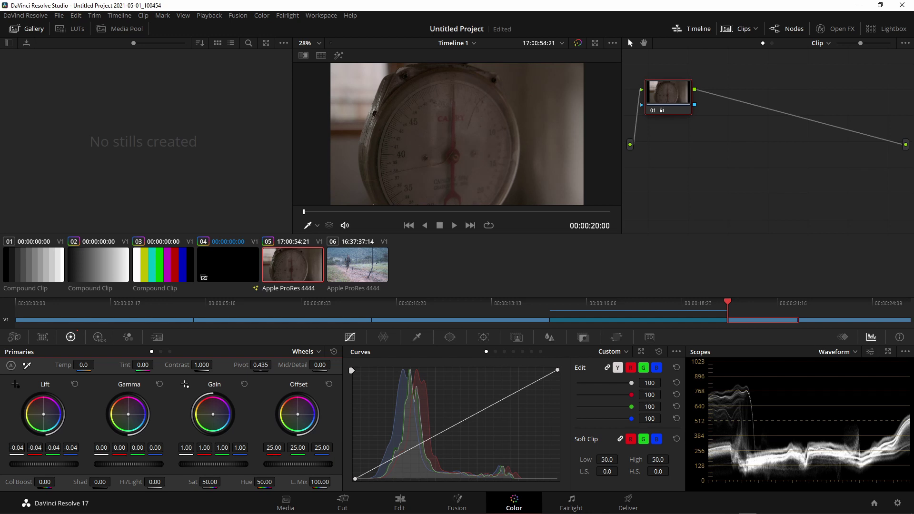
drag(35, 463, 39, 463)
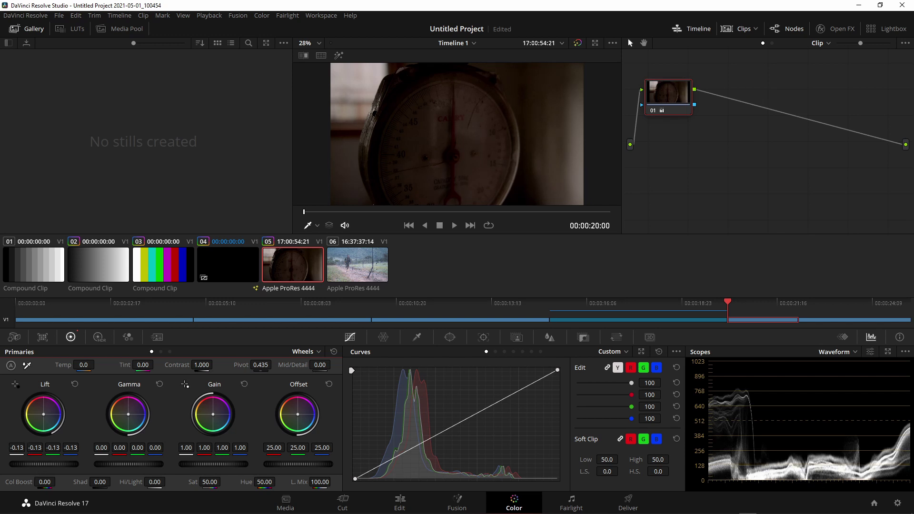
drag(44, 464, 57, 464)
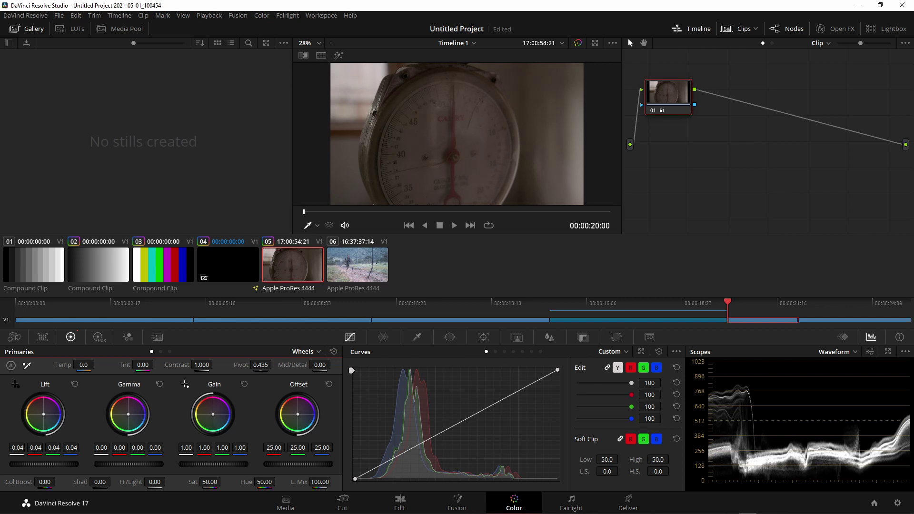
drag(87, 464, 84, 464)
Raise the scale clip's master Gain to 1.20 and save the project
drag(204, 463, 238, 464)
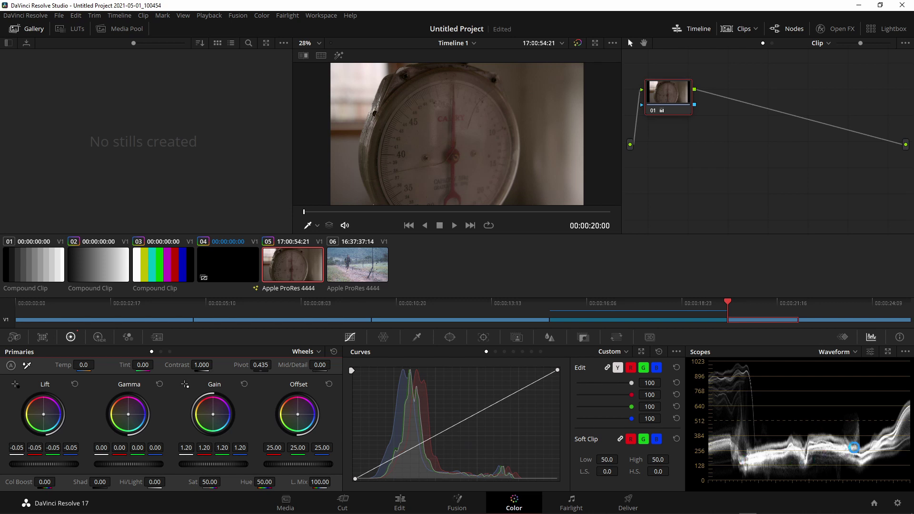
key(ctrl+s)
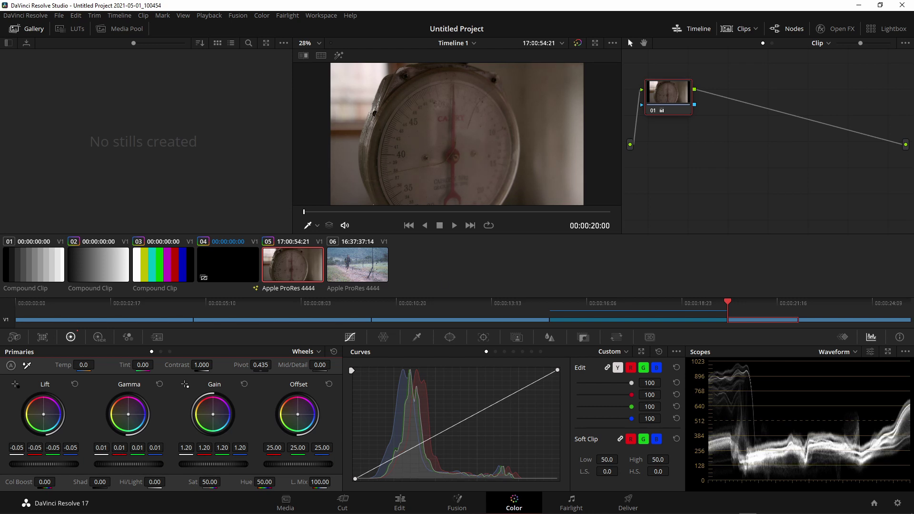
Dial the scale clip's primaries to gamma 0.07, lift -0.06 and gain 1.16
drag(120, 464, 138, 464)
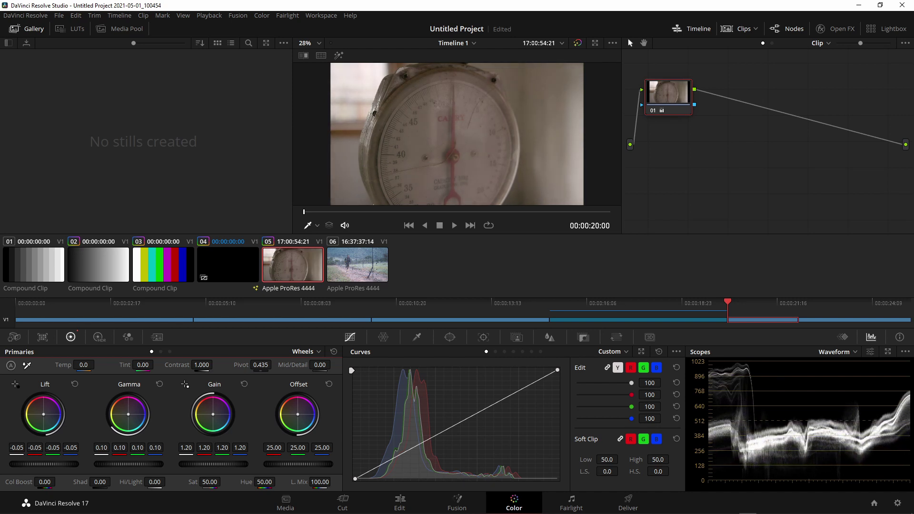
drag(138, 464, 139, 464)
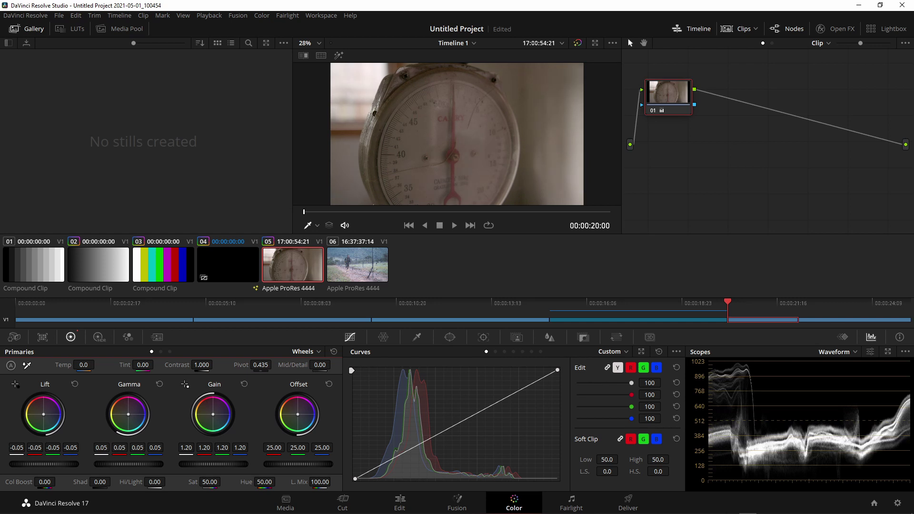
drag(139, 464, 161, 470)
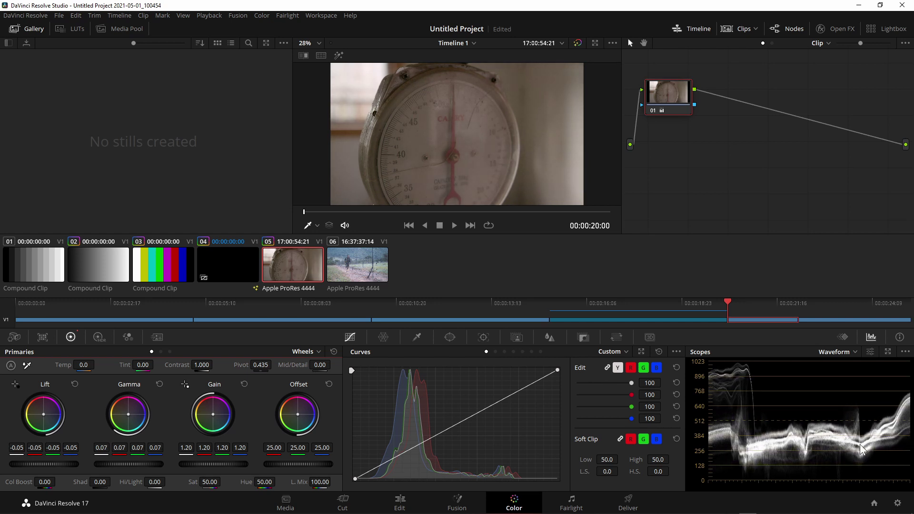
drag(58, 465, 52, 465)
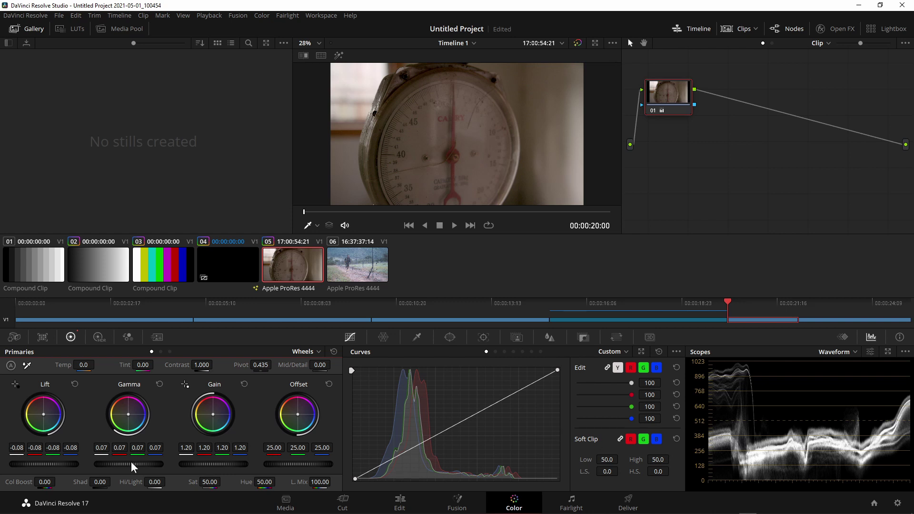
drag(130, 461, 131, 461)
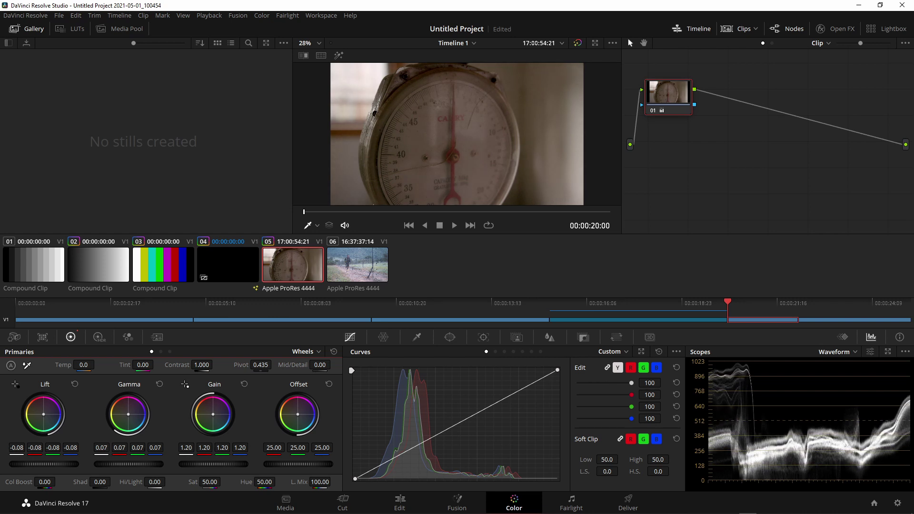
drag(40, 465, 42, 465)
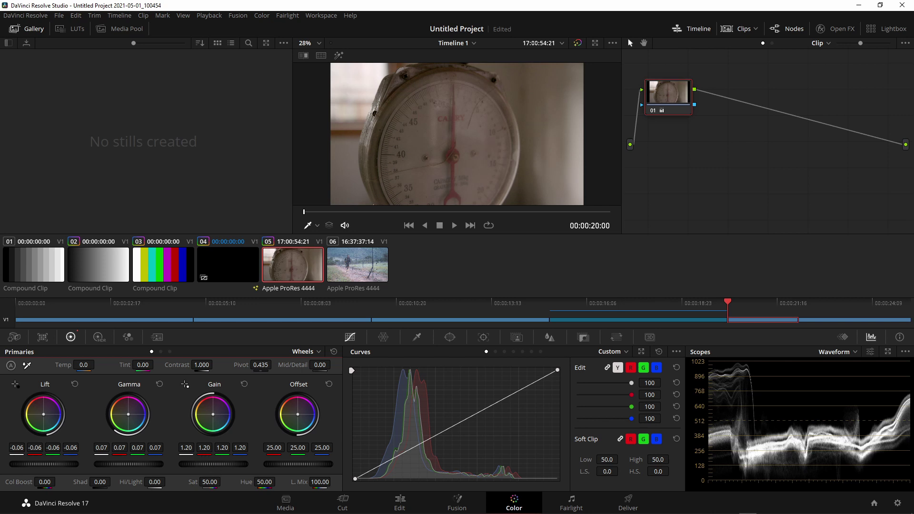
drag(216, 464, 209, 464)
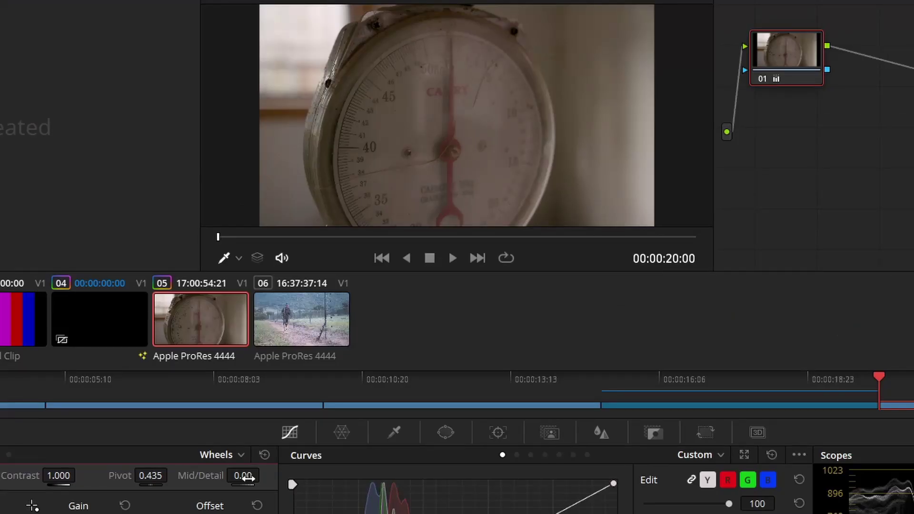
Sweep Mid/Detail down to -100 for full softness, then up to 100.00 for maximum sharpness
drag(247, 478, 190, 477)
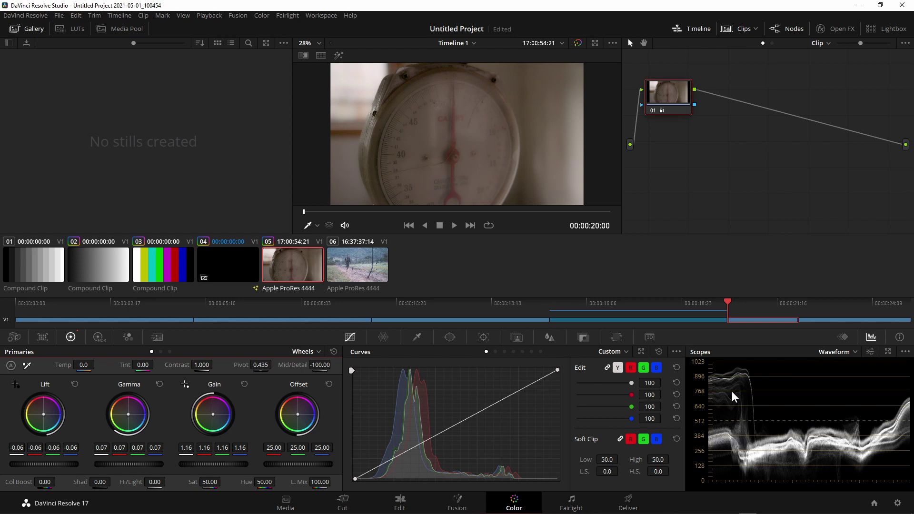
mouse_move(319, 365)
mouse_down()
mouse_move(343, 365)
mouse_move(304, 365)
mouse_up()
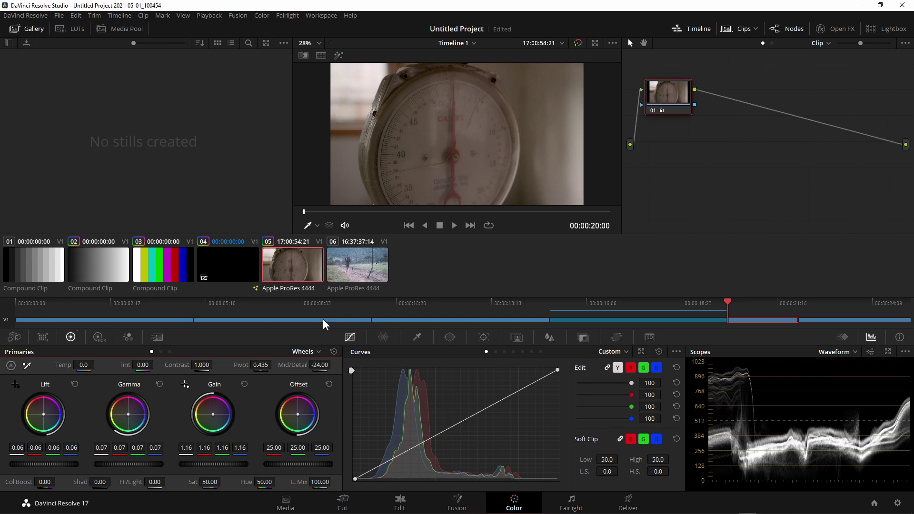
drag(333, 364, 305, 364)
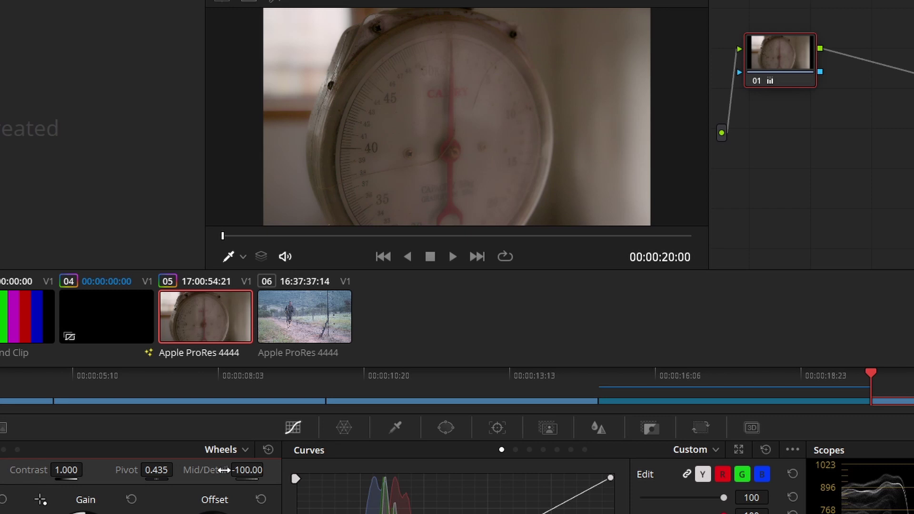
click(224, 470)
drag(223, 470, 267, 469)
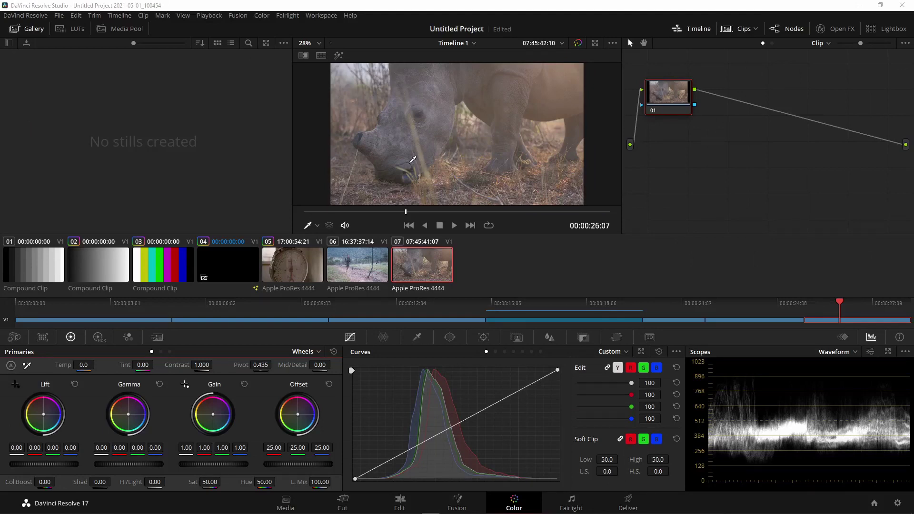
Zoom the viewer in to 67% on the rhino clip to inspect its detail
scroll(413, 160, up, 2)
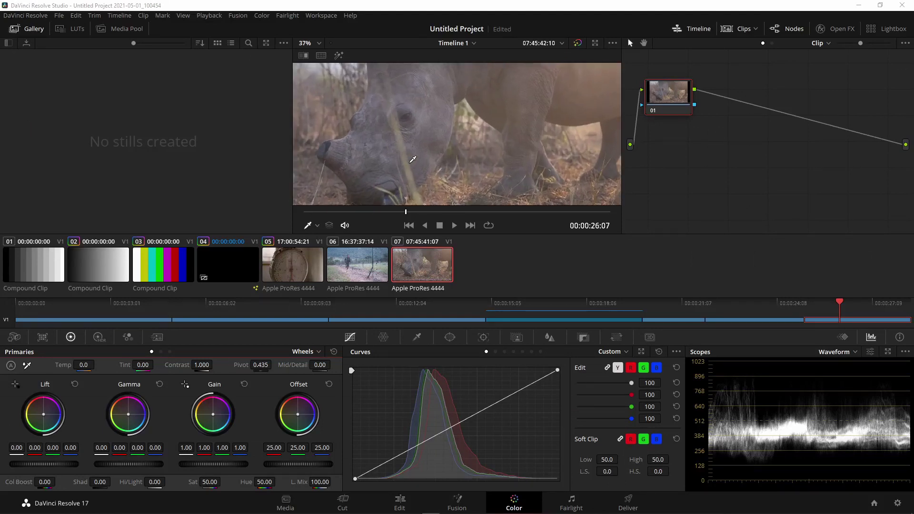
scroll(412, 160, up, 2)
scroll(418, 138, up, 2)
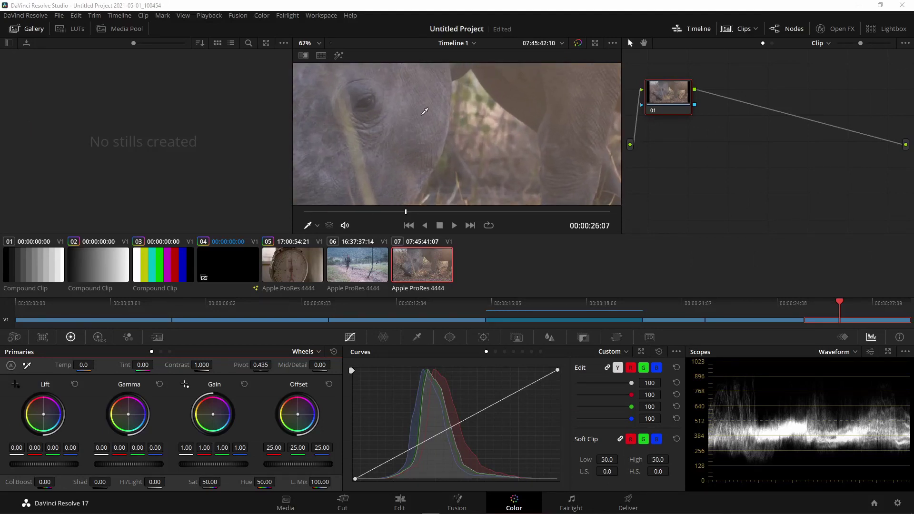
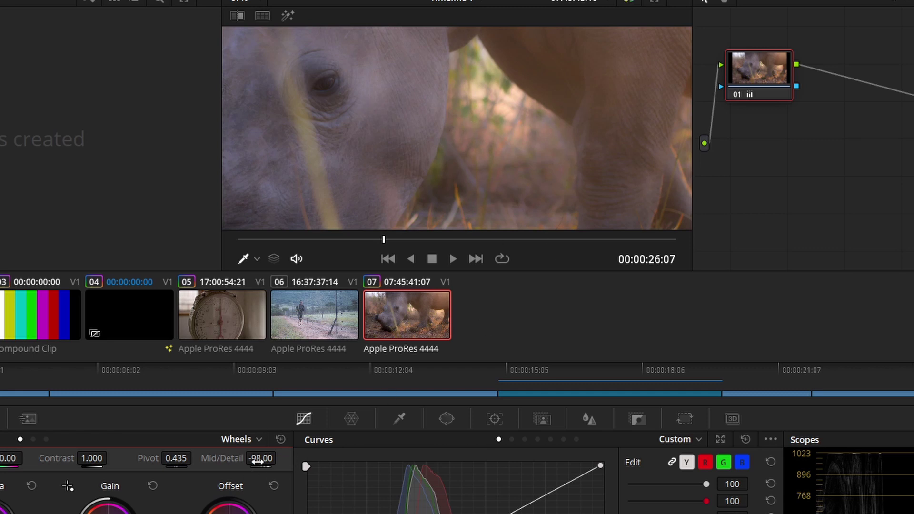
Sweep the rhino shot's Mid/Detail up and down, ending with detail pushed back to maximum
drag(261, 457, 281, 458)
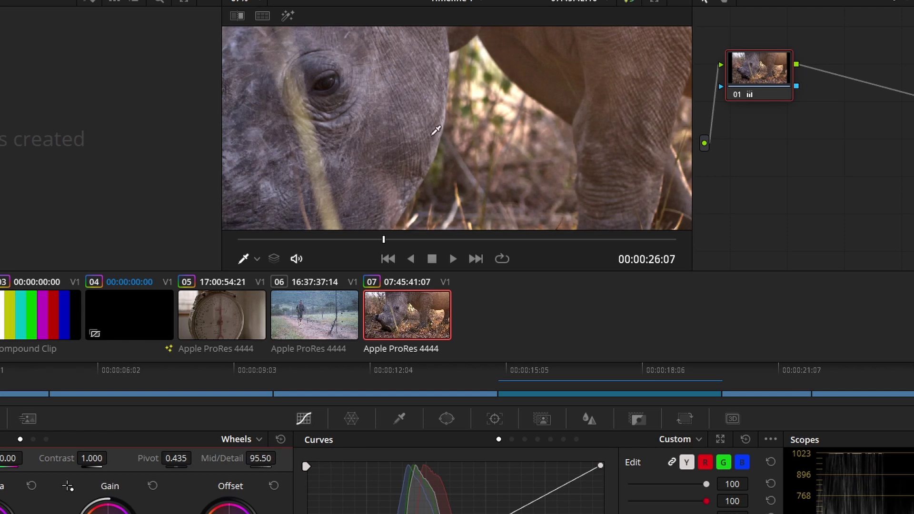
mouse_move(260, 458)
mouse_down()
mouse_move(281, 458)
mouse_move(247, 458)
mouse_move(285, 458)
mouse_up()
drag(267, 457, 281, 457)
drag(281, 458, 280, 456)
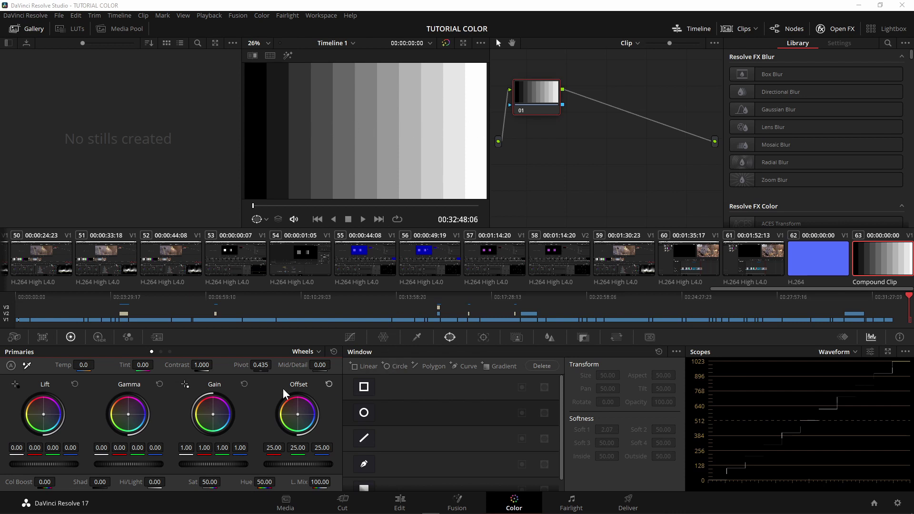
Nudge Lift slightly and raise Mid/Detail toward 100 so the step edges show halos
drag(31, 466, 33, 465)
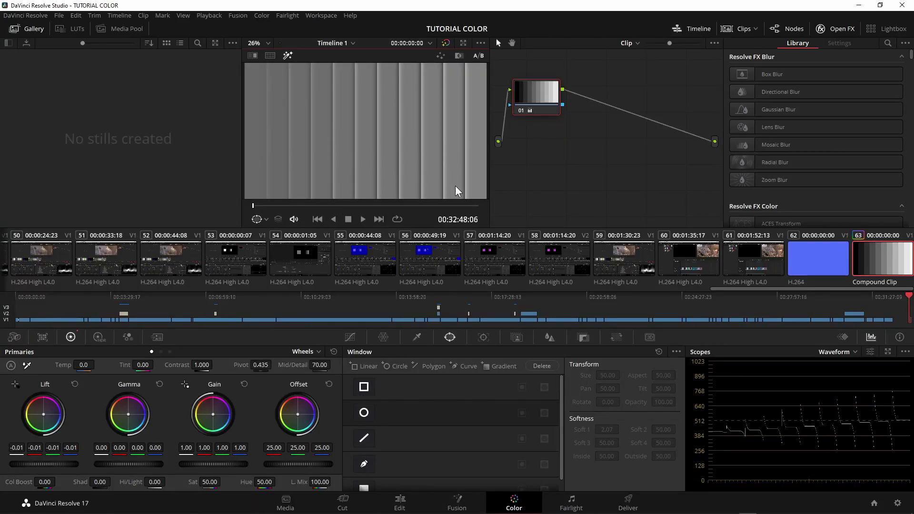
drag(319, 364, 333, 365)
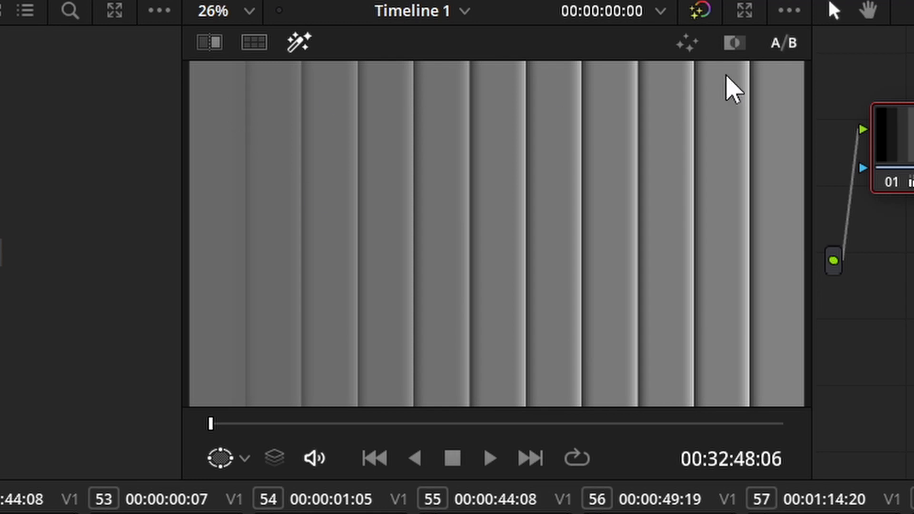
Toggle the viewer bypass to compare the step chart with its ungraded look
click(295, 48)
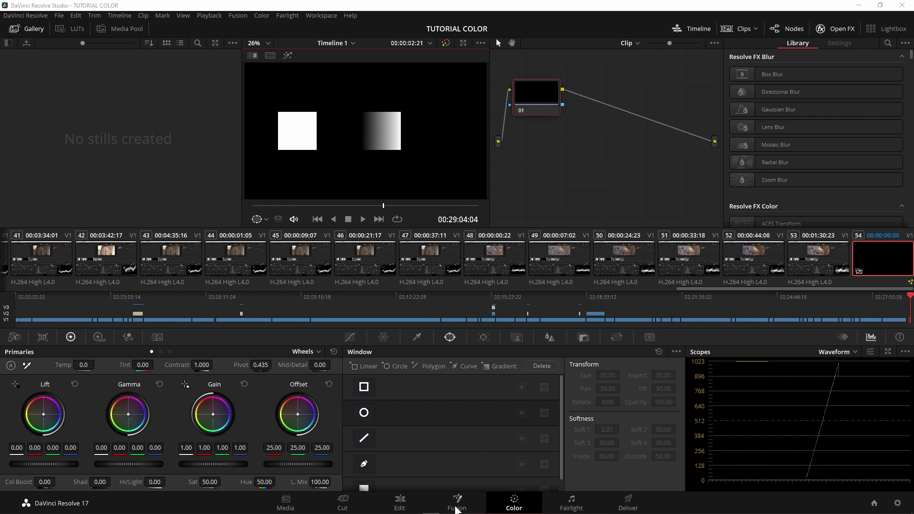
On the Fusion page, set Background2's solid colour to mid-grey #717171
click(456, 506)
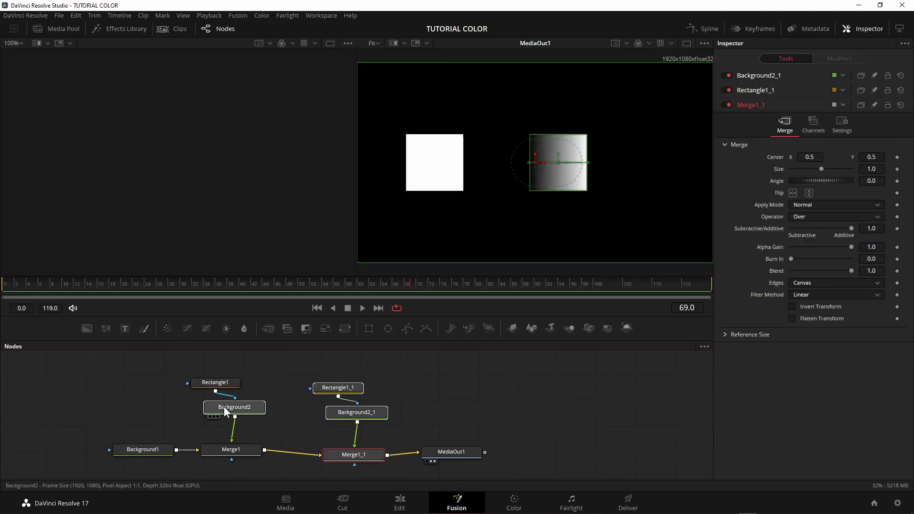
click(224, 406)
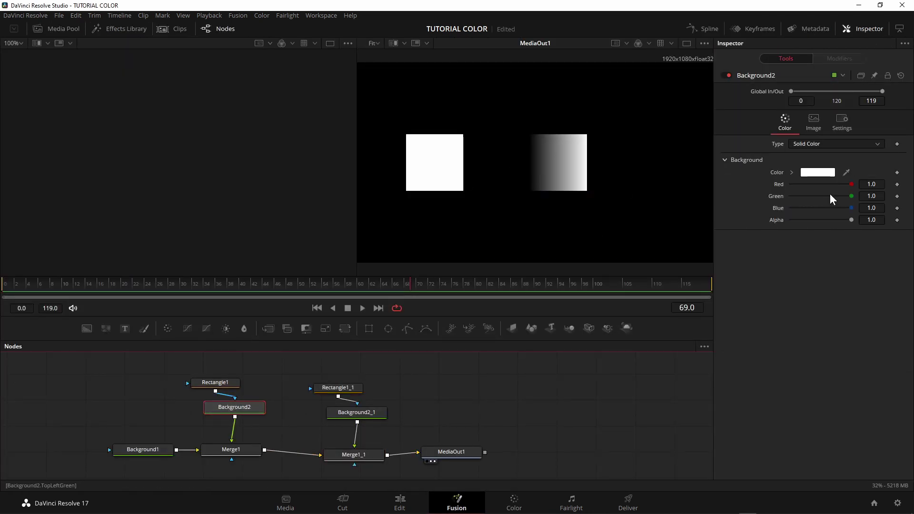
click(818, 173)
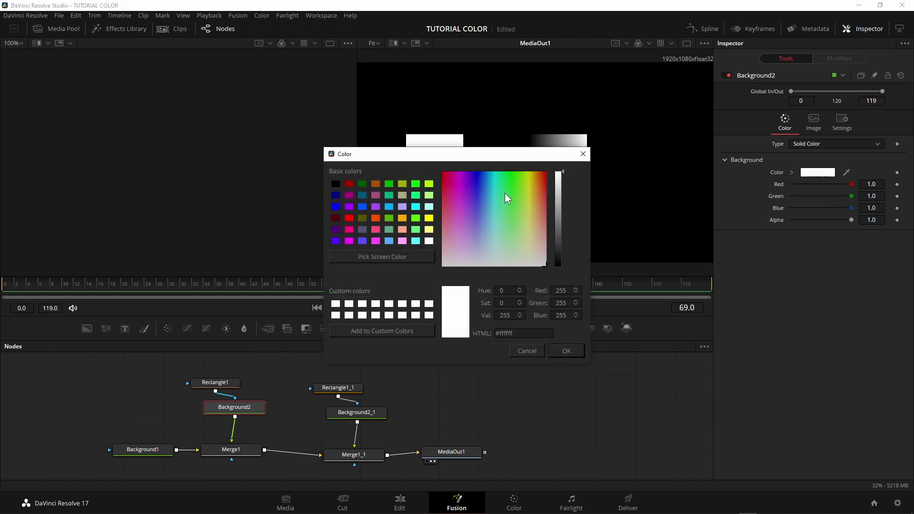
drag(558, 215, 558, 224)
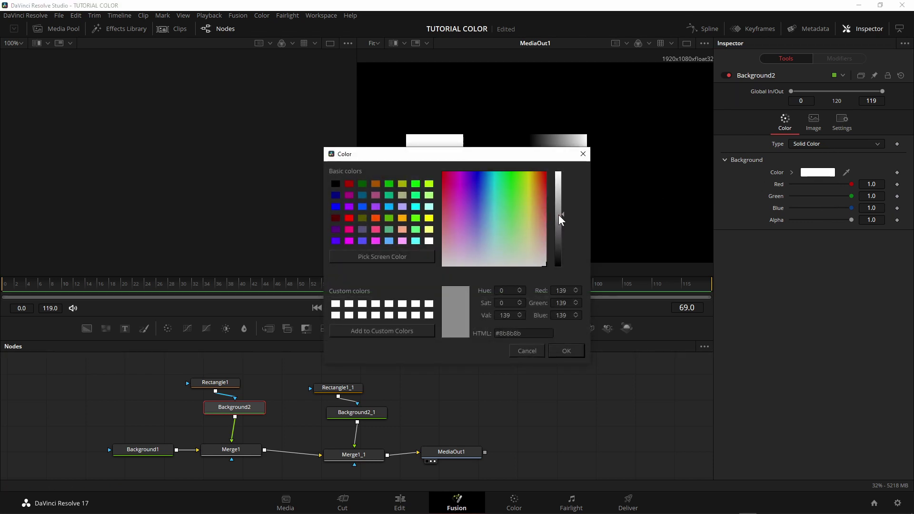
click(571, 351)
click(520, 499)
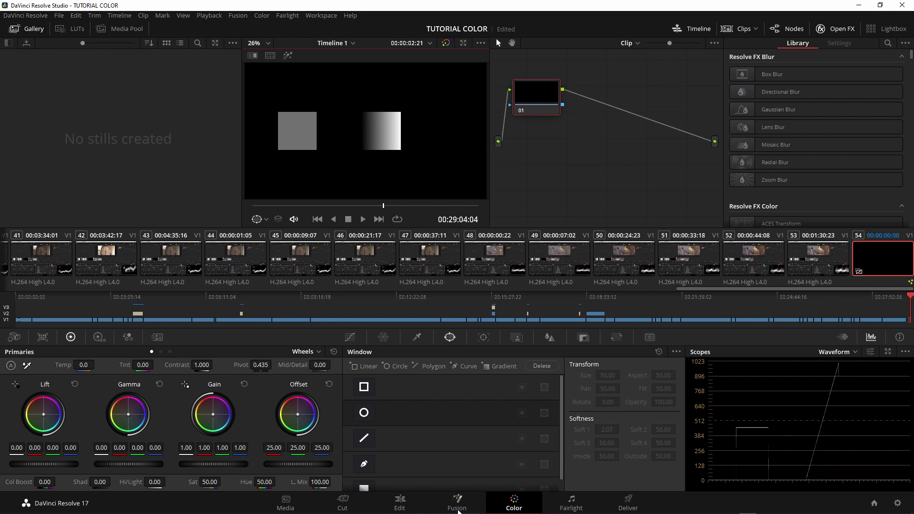
Set Background2_1's bright gradient stop to light grey #999999
click(459, 509)
click(369, 411)
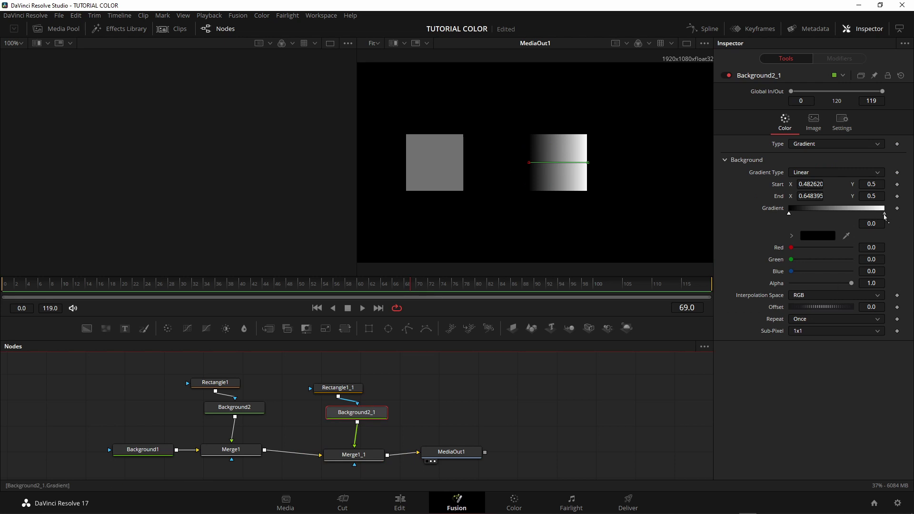
click(885, 216)
click(828, 236)
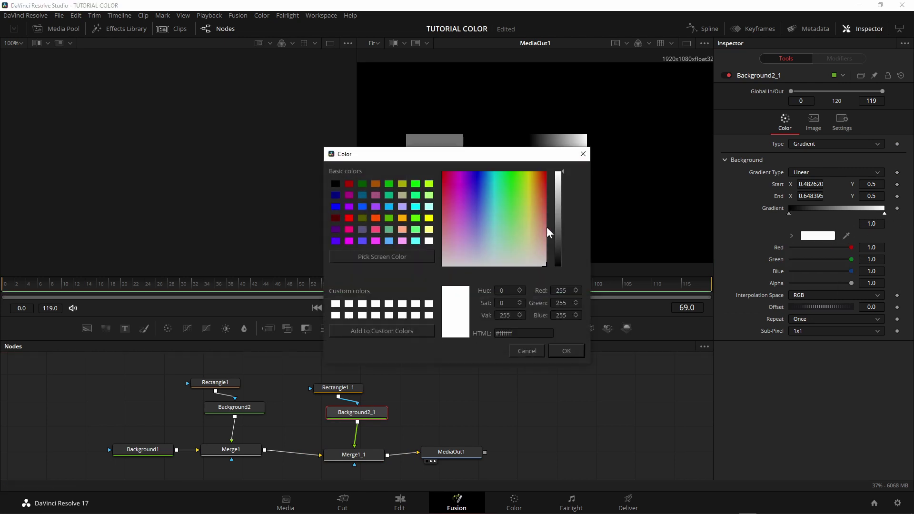
drag(562, 204, 562, 210)
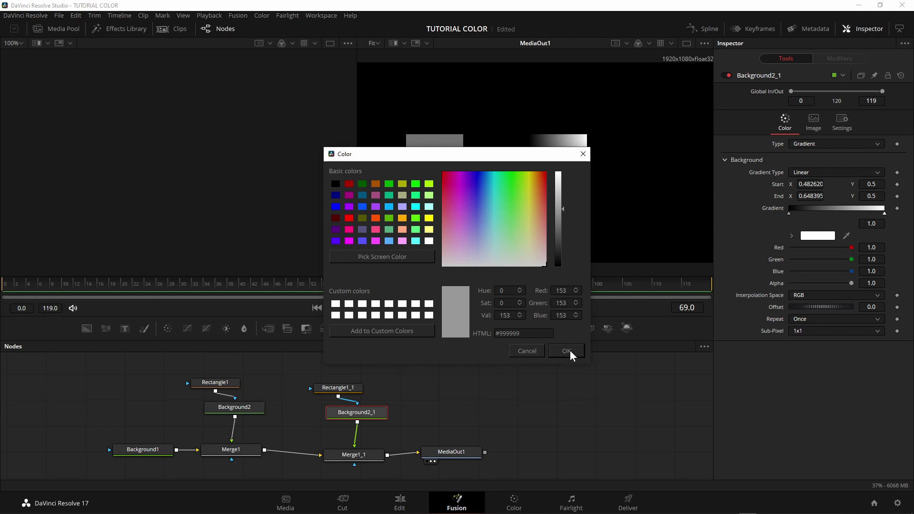
click(566, 352)
Set the gradient's dark stop to dark grey #272727 and return to the Color page
click(787, 217)
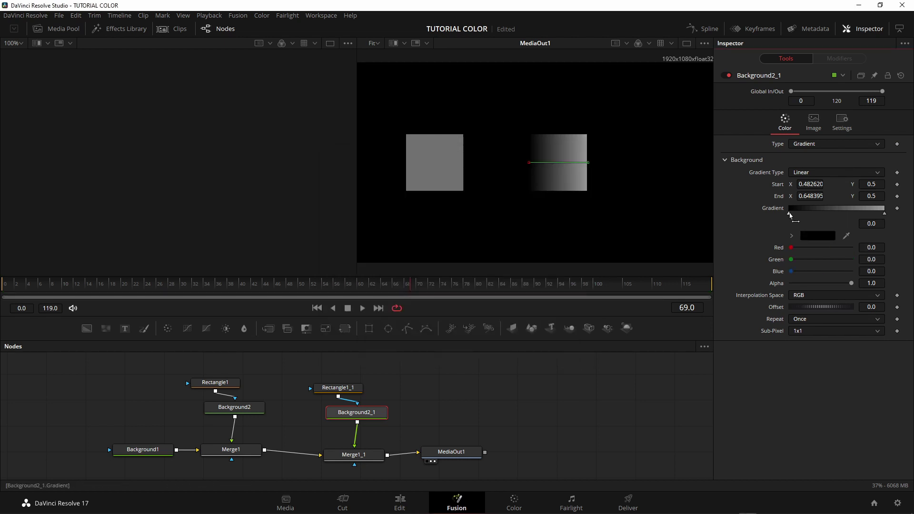
click(812, 234)
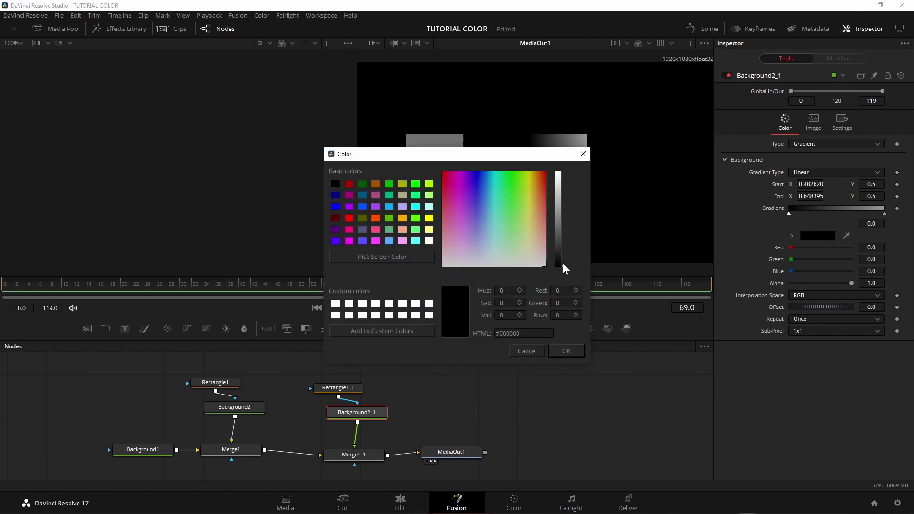
drag(563, 265, 564, 253)
click(574, 353)
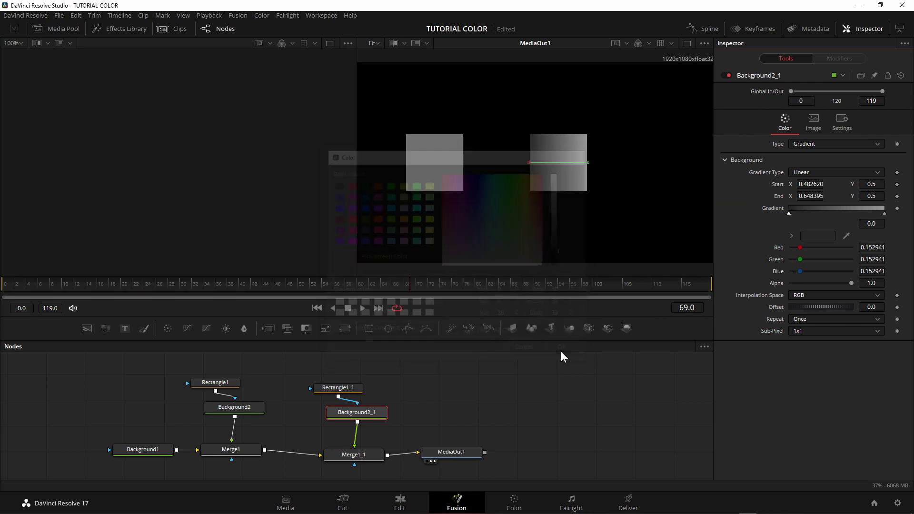
click(513, 504)
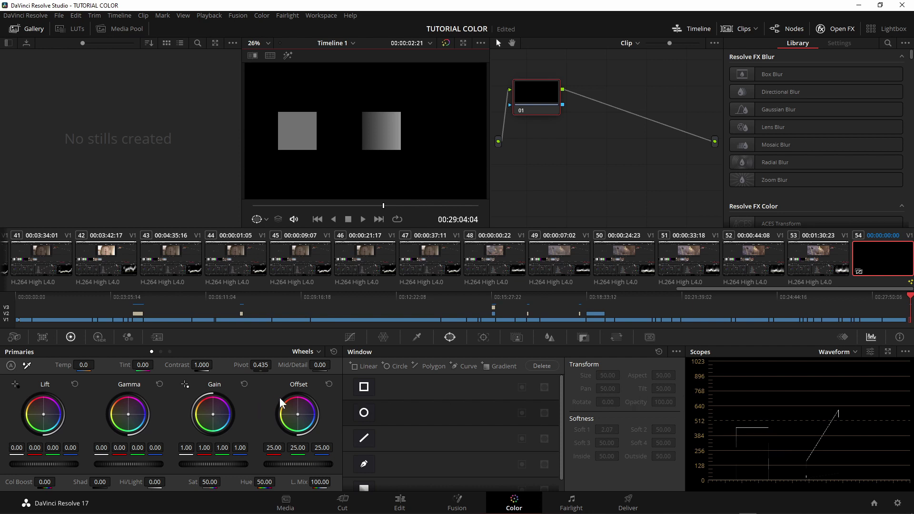
Push Offset toward red, switch scopes to Vectorscope, then return Offset near neutral (23.77/24.98/24.96)
drag(296, 418, 296, 409)
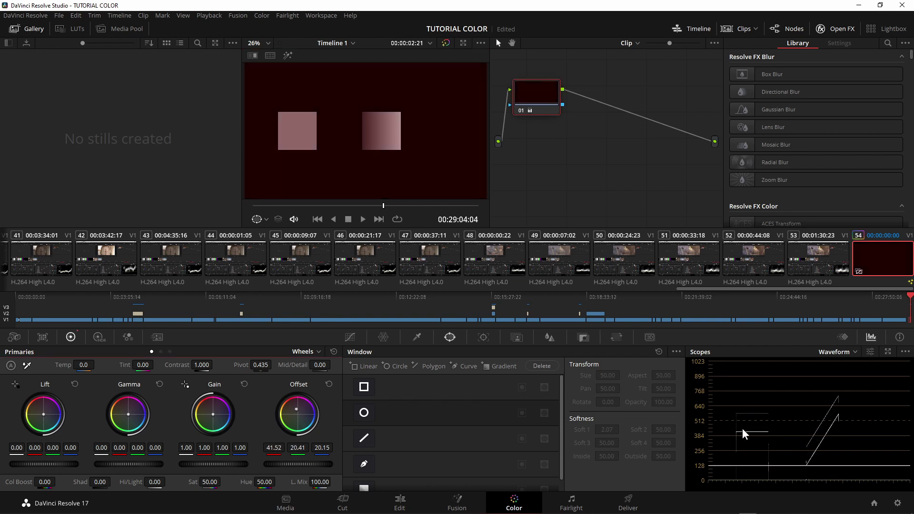
click(855, 352)
click(848, 386)
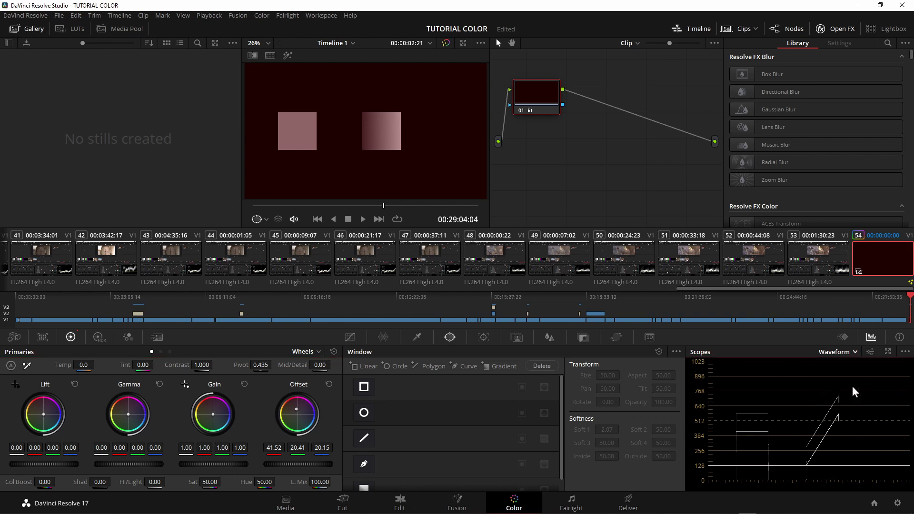
drag(298, 416, 297, 417)
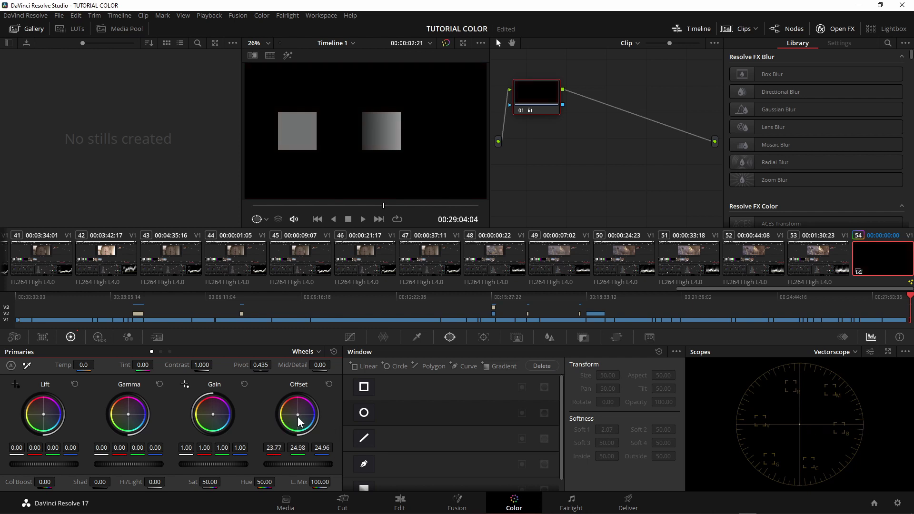
Reset Offset to 25.00 and tint the squares blue with the Gain wheel
drag(299, 422, 315, 415)
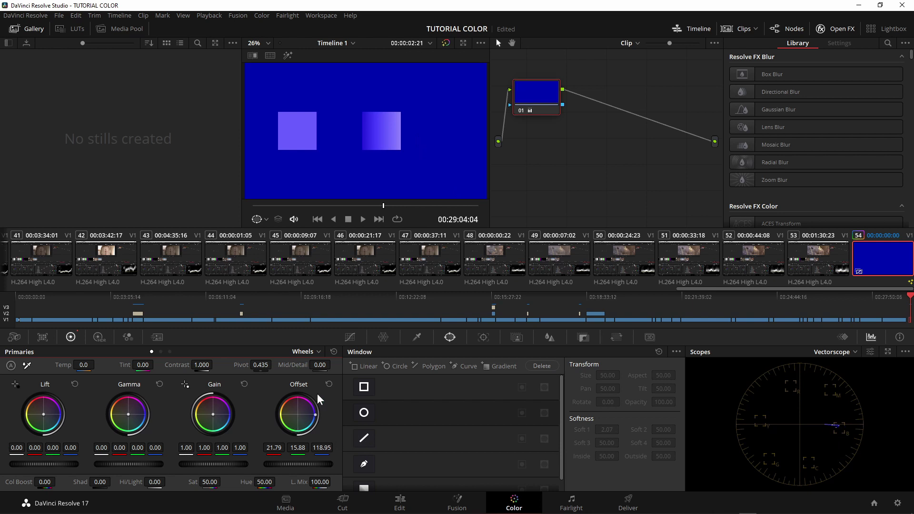
click(328, 388)
drag(212, 414, 221, 414)
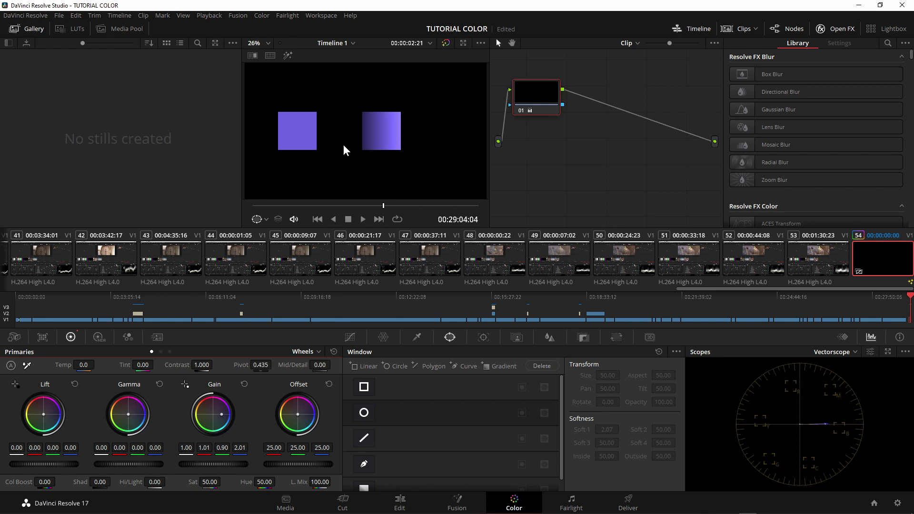
Save the project, then shift the Gain tint toward magenta, ending at 2.25 / 0.68 / 0.53
key(ctrl+s)
drag(222, 419, 217, 417)
mouse_move(221, 414)
mouse_down()
mouse_move(209, 402)
mouse_move(220, 406)
mouse_up()
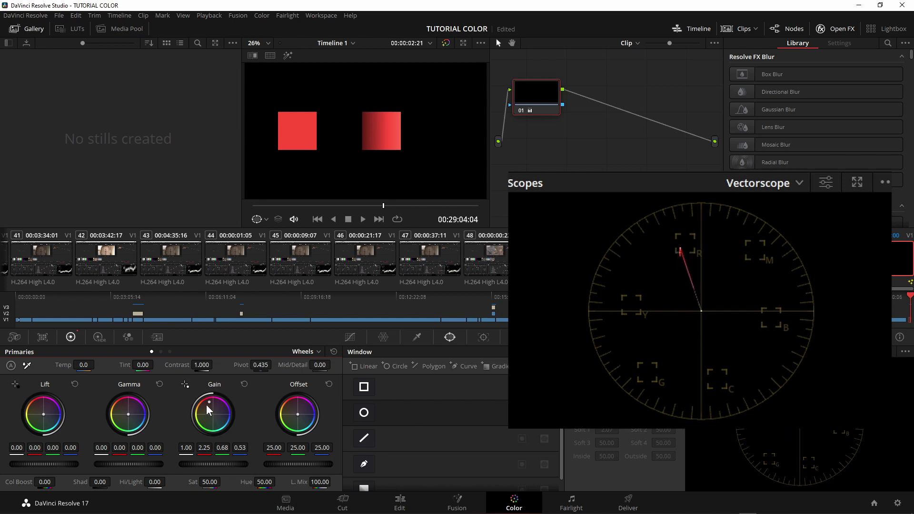
Swing the Gain tint from red to a muted yellow-green and lower Sat to 29.20
drag(209, 402, 196, 418)
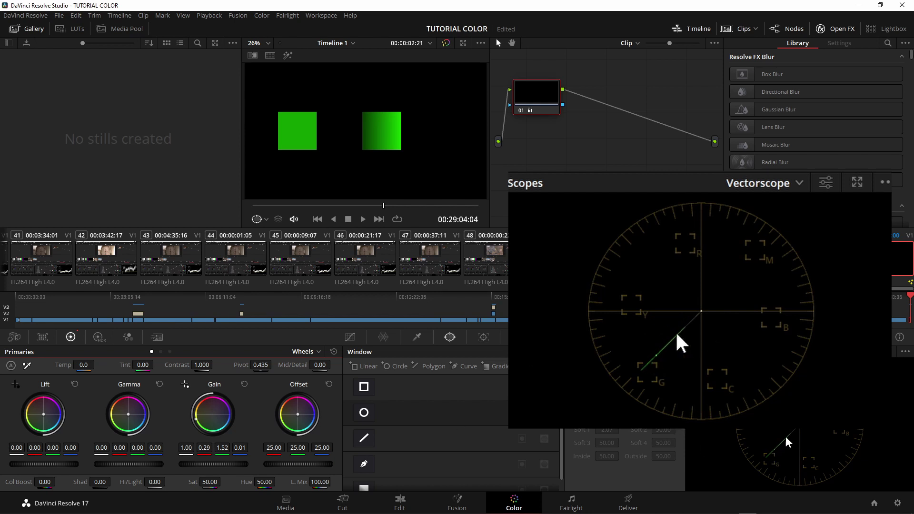
drag(213, 425, 200, 412)
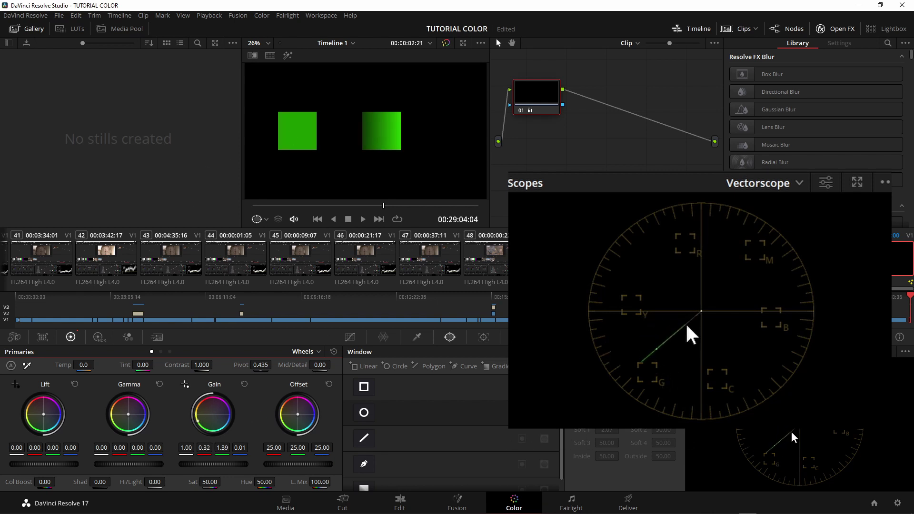
drag(210, 425, 210, 415)
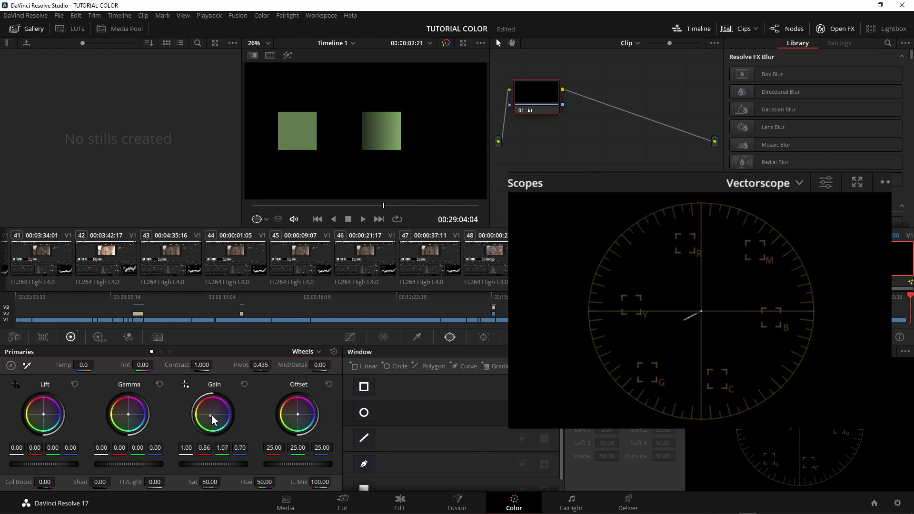
drag(210, 415, 202, 422)
mouse_move(210, 482)
mouse_down()
mouse_move(200, 473)
mouse_move(197, 482)
mouse_up()
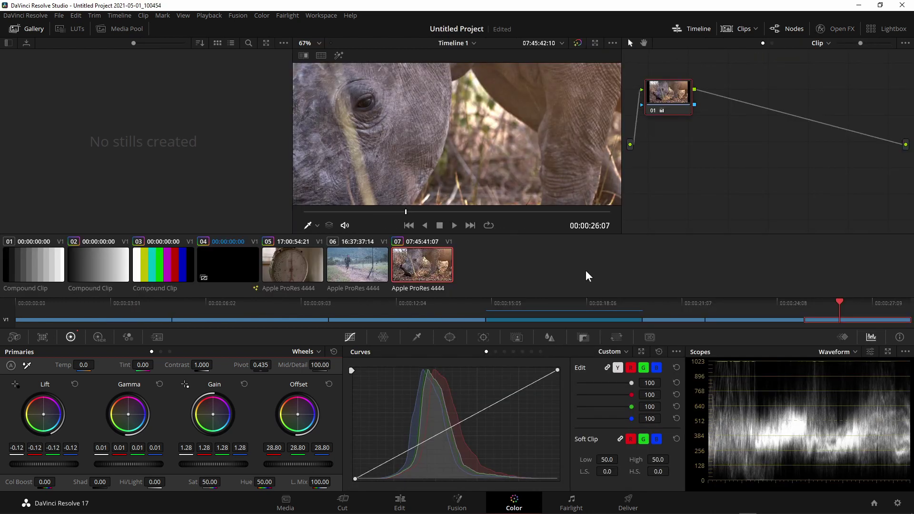
Switch to the Edit page to see the compound clips, Fusion composition and rhino footage
click(401, 502)
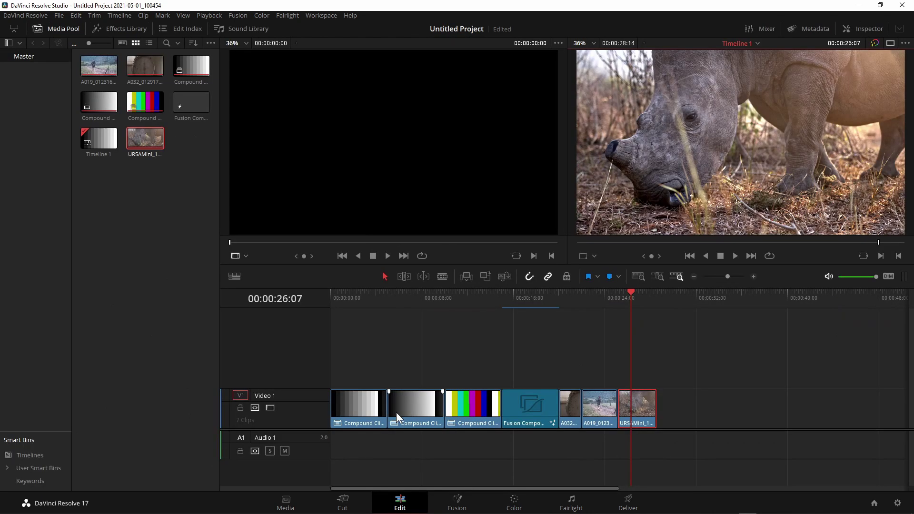